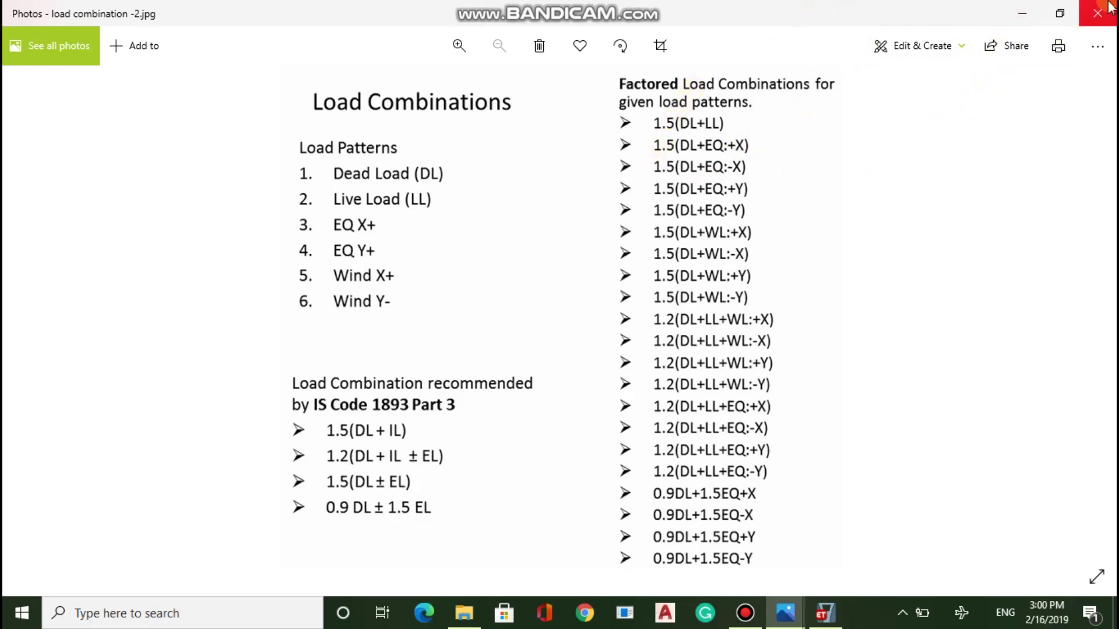
# Switch to ETABS and expand the Loads and Load Patterns branches of the model tree.
pyautogui.click(1014, 7)
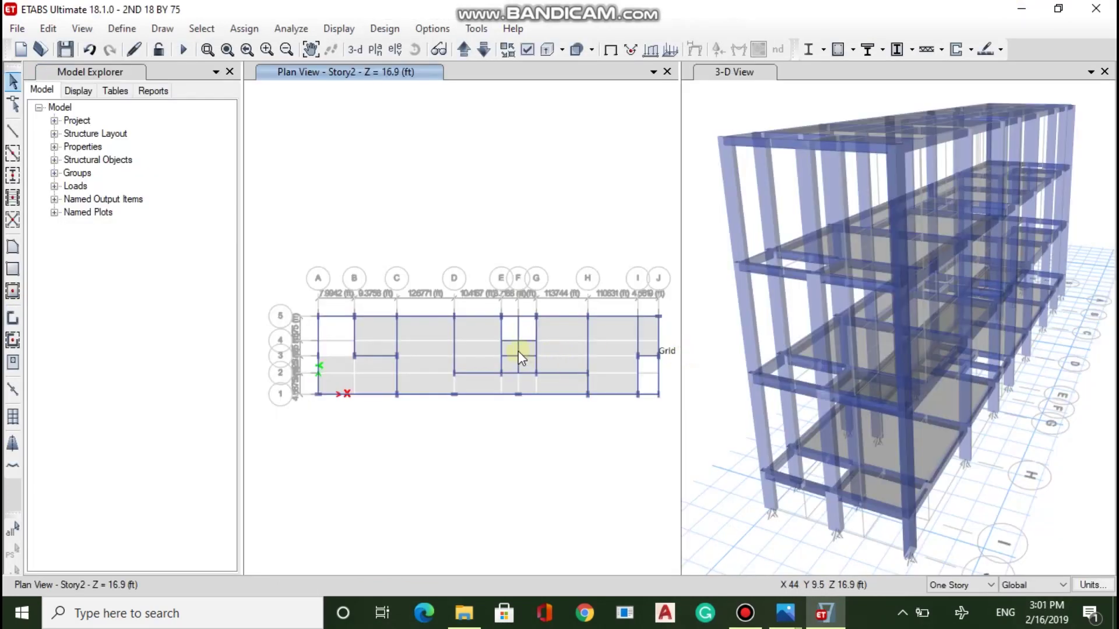
pyautogui.click(55, 186)
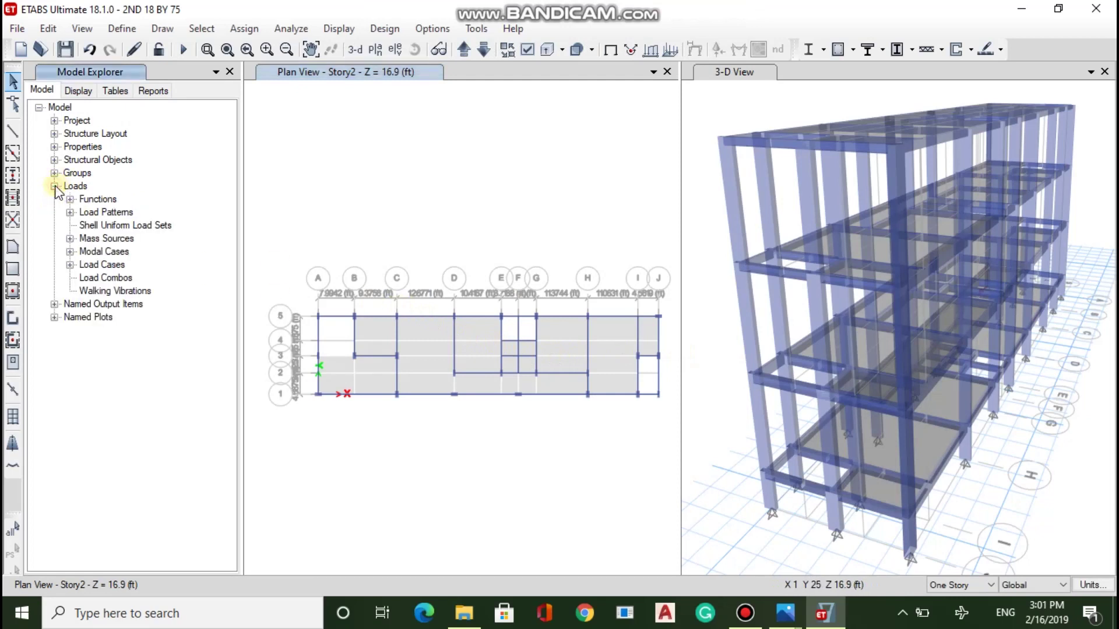
pyautogui.click(70, 213)
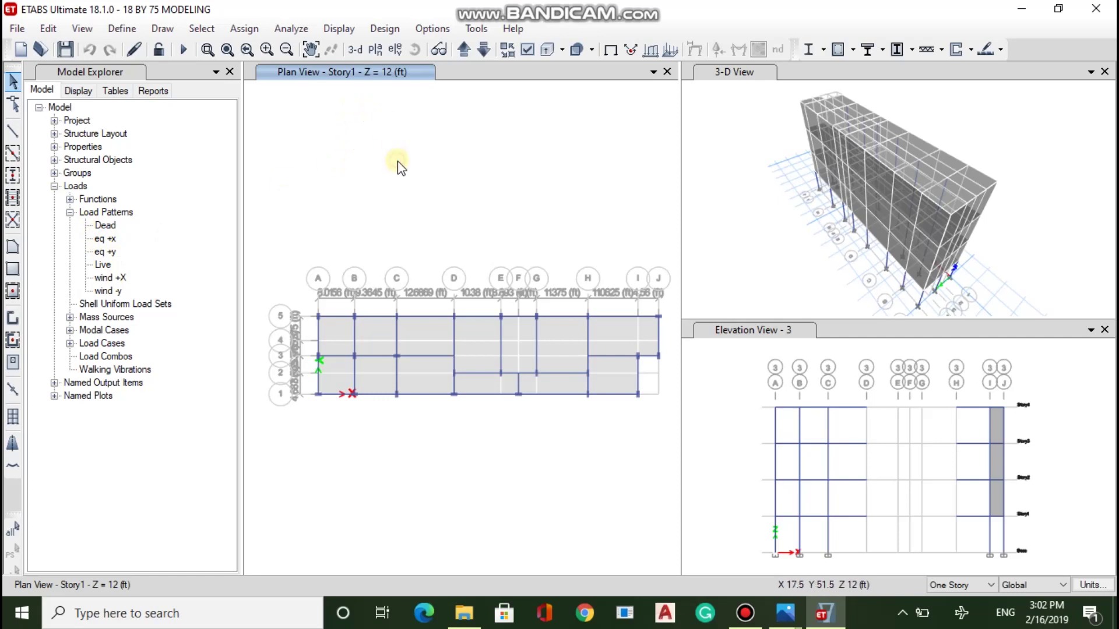
# Open the load combination definitions for the 18 BY 75 MODELING model.
pyautogui.click(120, 35)
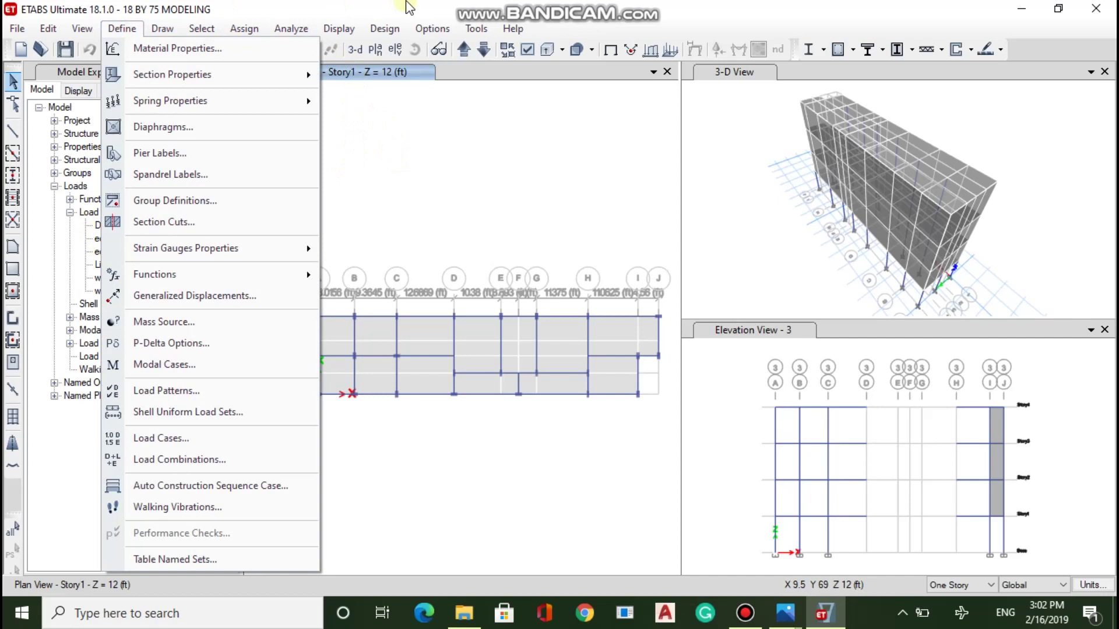
pyautogui.click(459, 8)
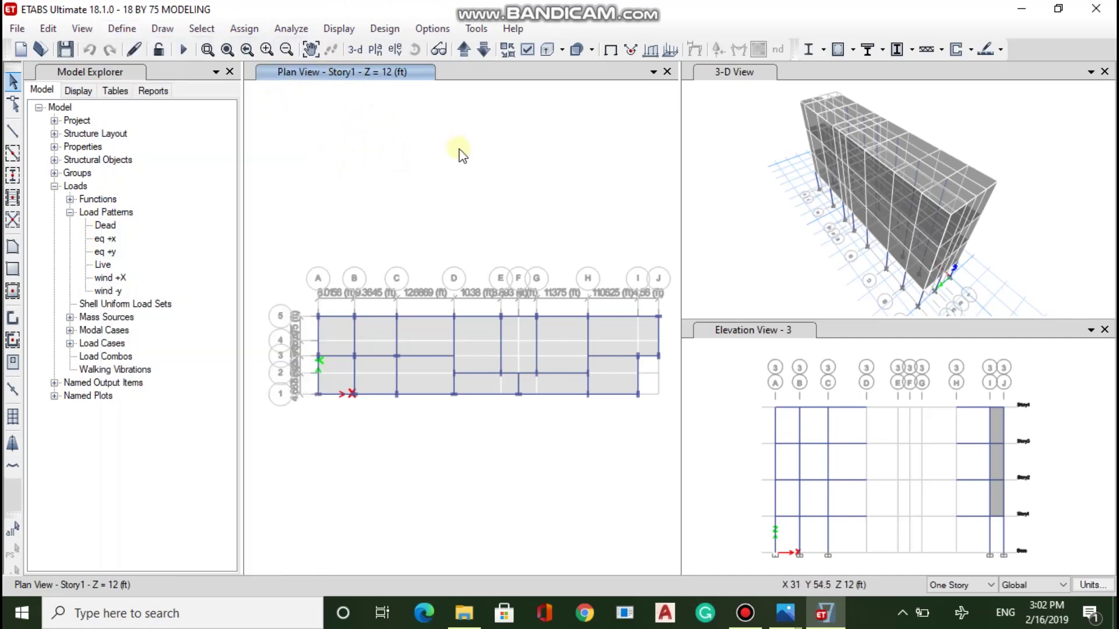
pyautogui.click(121, 30)
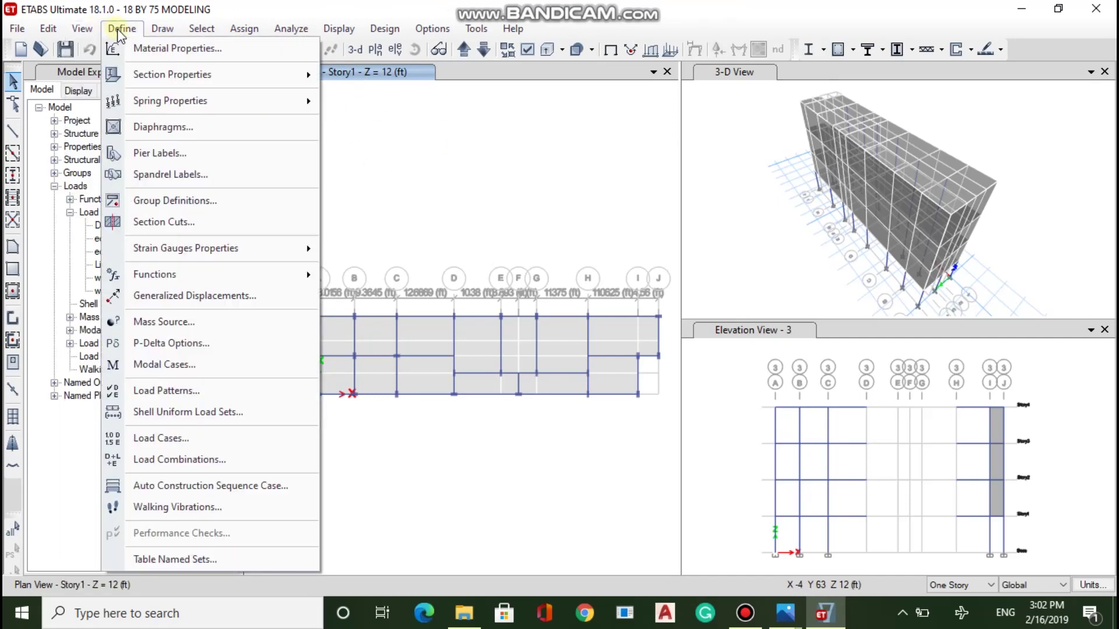
pyautogui.click(242, 461)
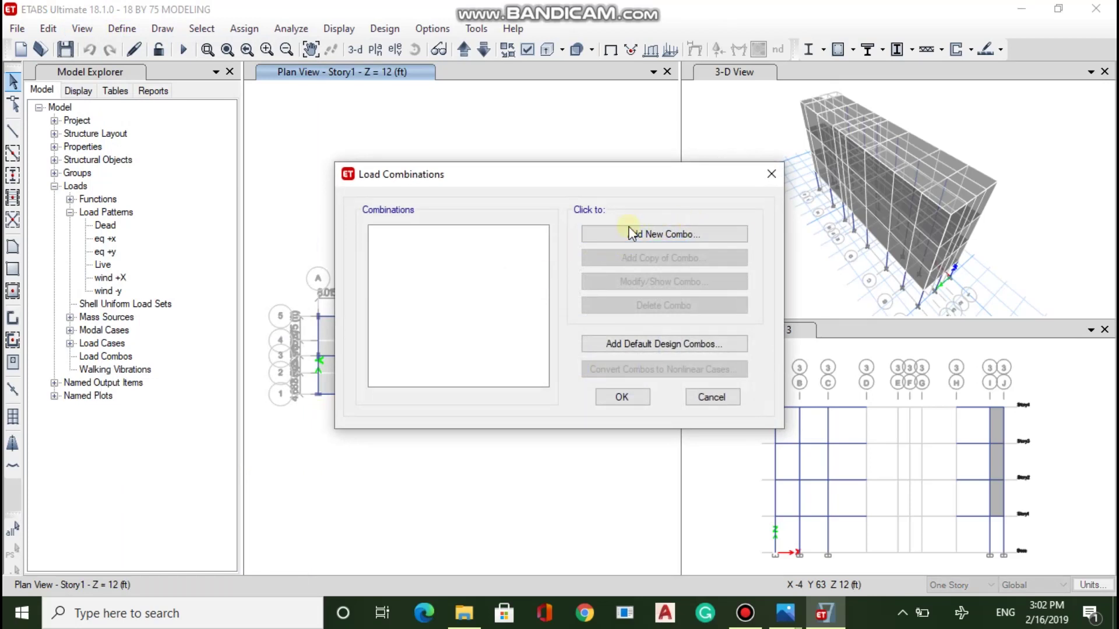
# Add the default design combinations for Concrete Frame Design, converted to editable user combinations.
pyautogui.click(667, 350)
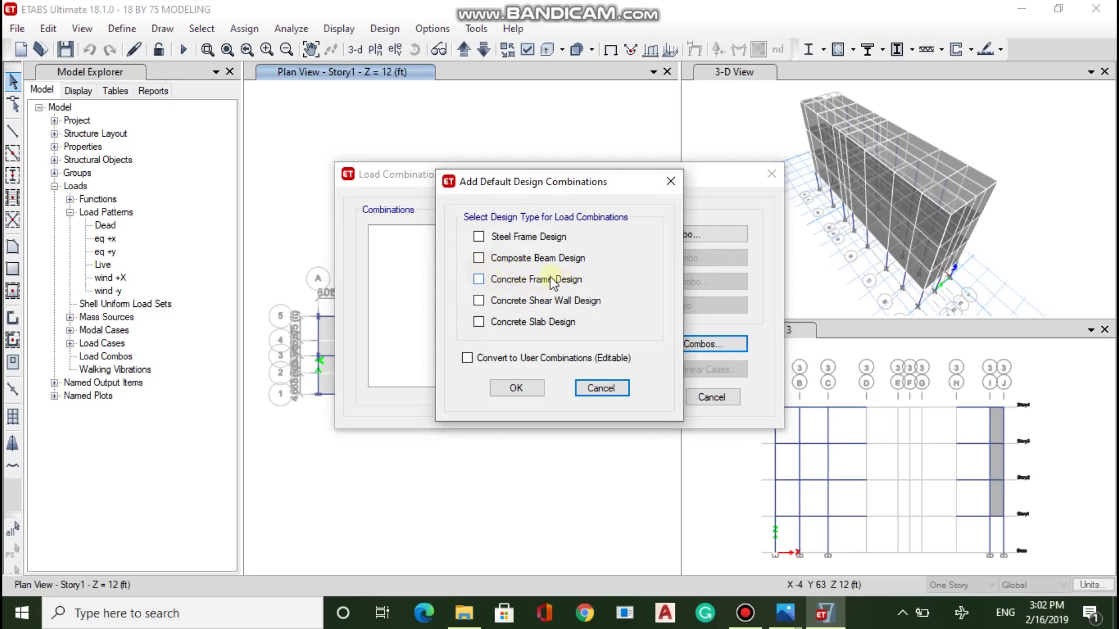
pyautogui.click(478, 280)
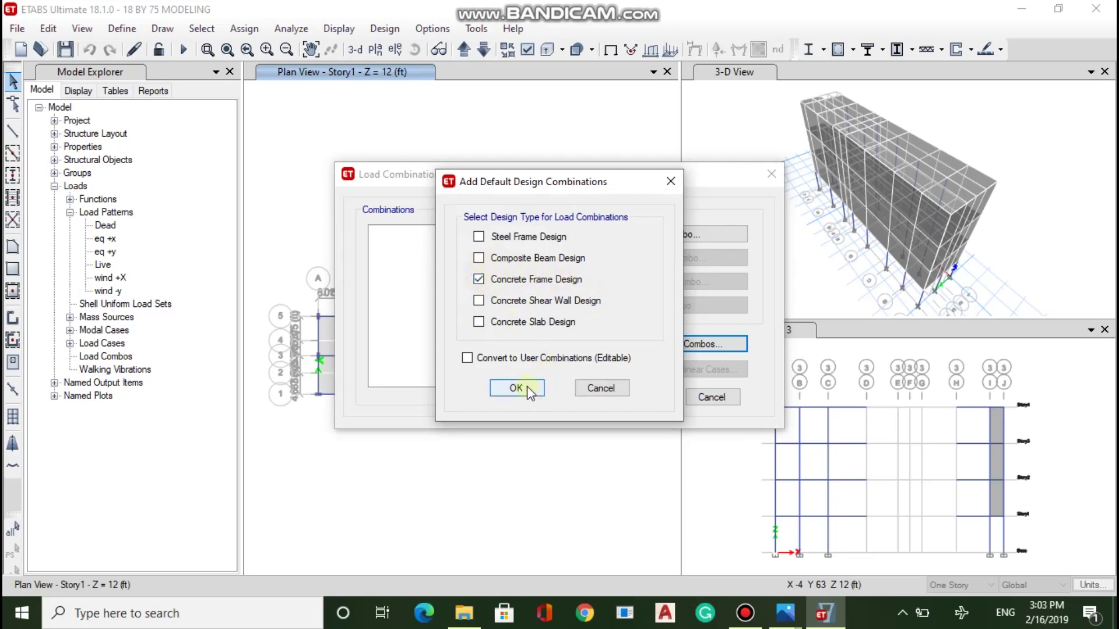
pyautogui.click(466, 359)
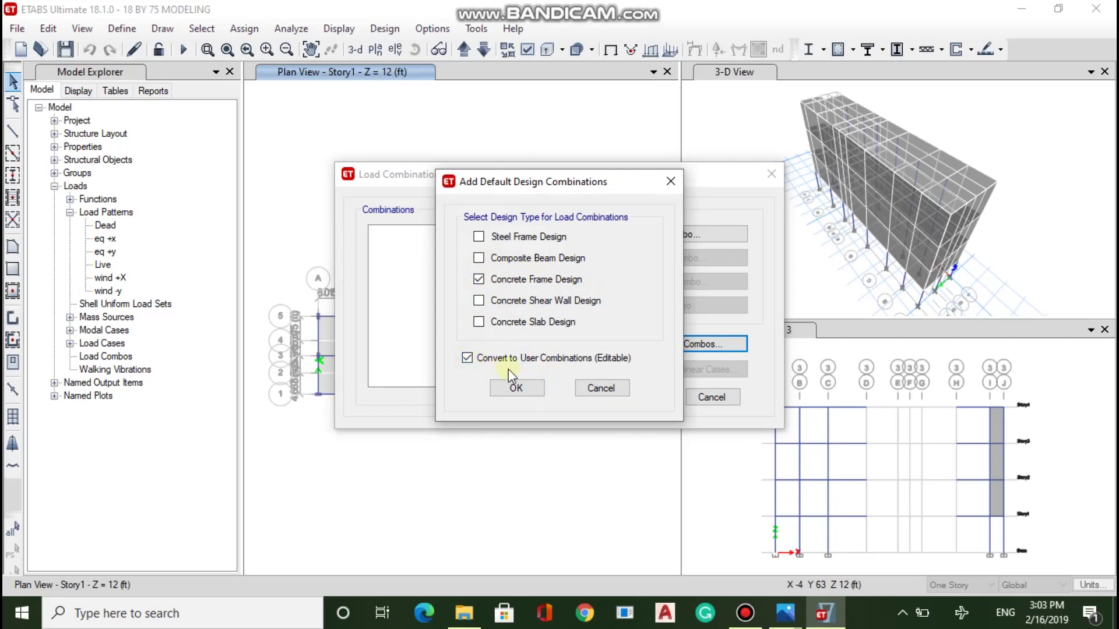
pyautogui.click(532, 387)
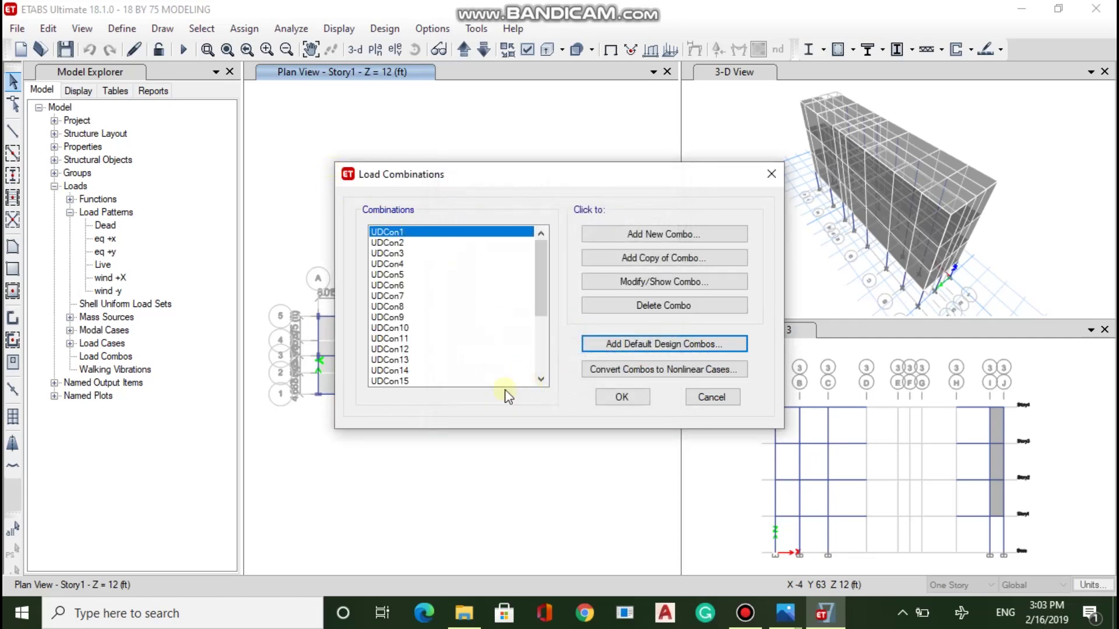
# Review the generated combinations and compare them with the factored load combinations in the reference image load combination -2.jpg.
pyautogui.moveTo(547, 272)
pyautogui.mouseDown()
pyautogui.moveTo(537, 313)
pyautogui.moveTo(547, 343)
pyautogui.moveTo(550, 250)
pyautogui.mouseUp()
pyautogui.click(393, 243)
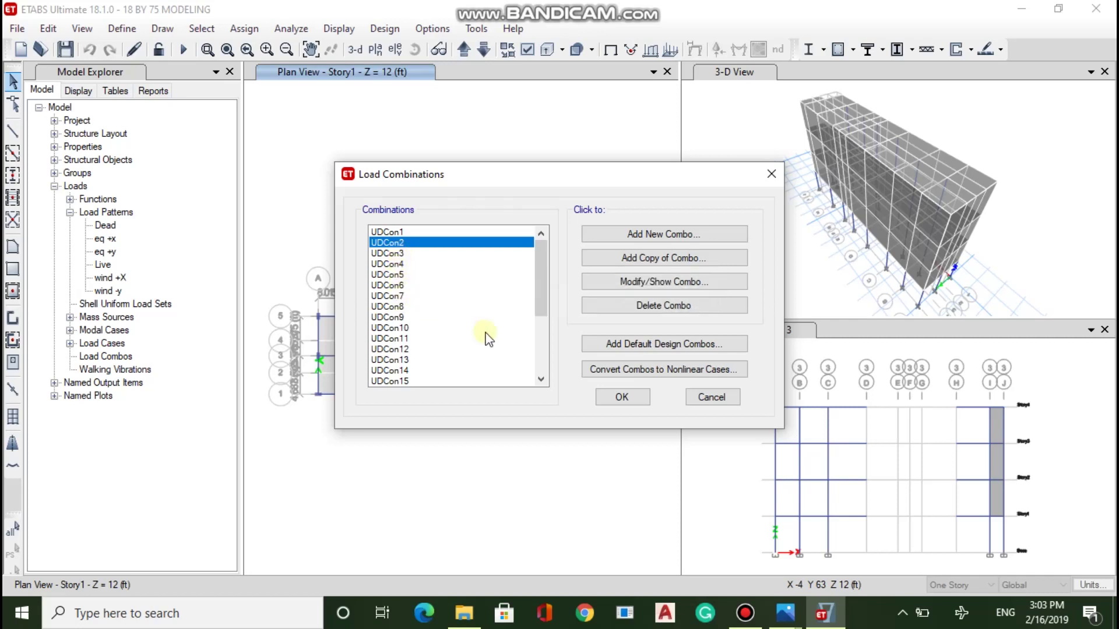
pyautogui.moveTo(793, 621)
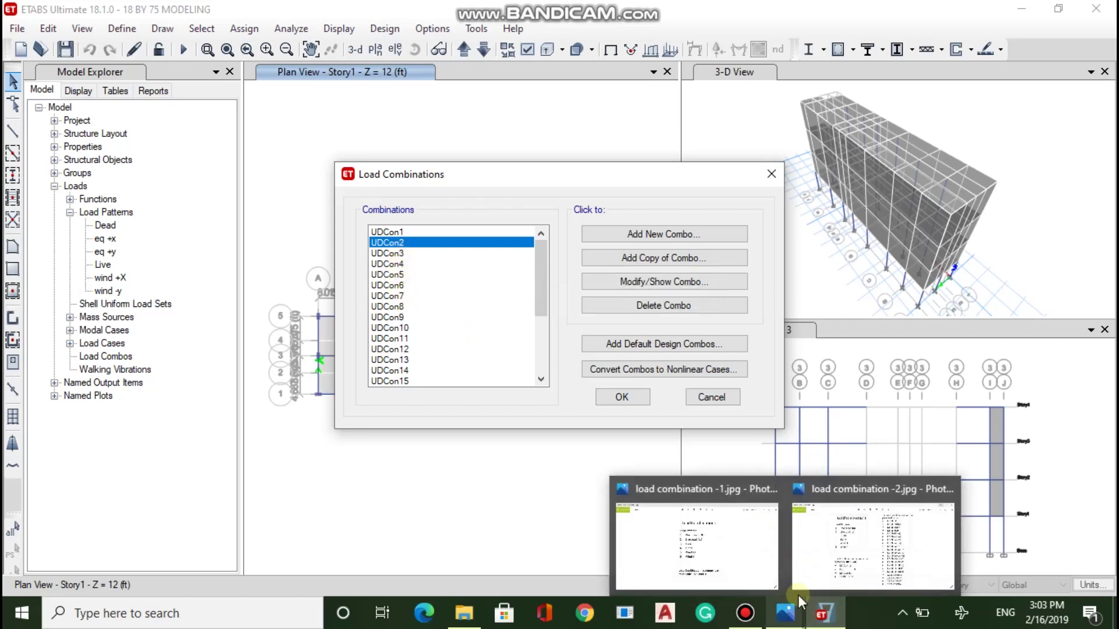
pyautogui.click(767, 484)
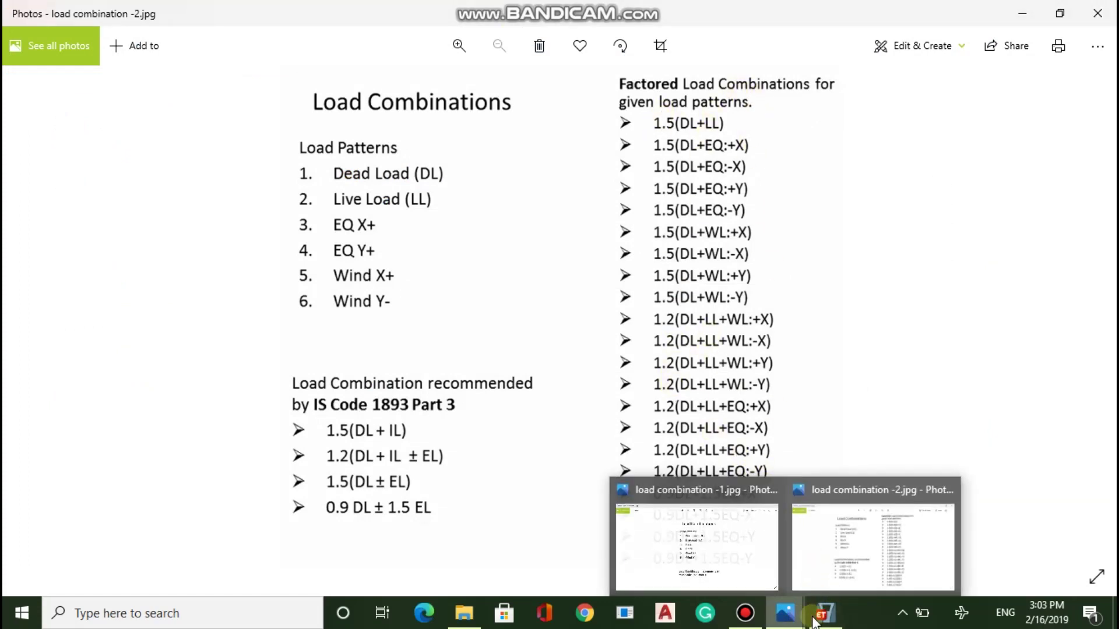
pyautogui.moveTo(821, 619)
pyautogui.click(821, 572)
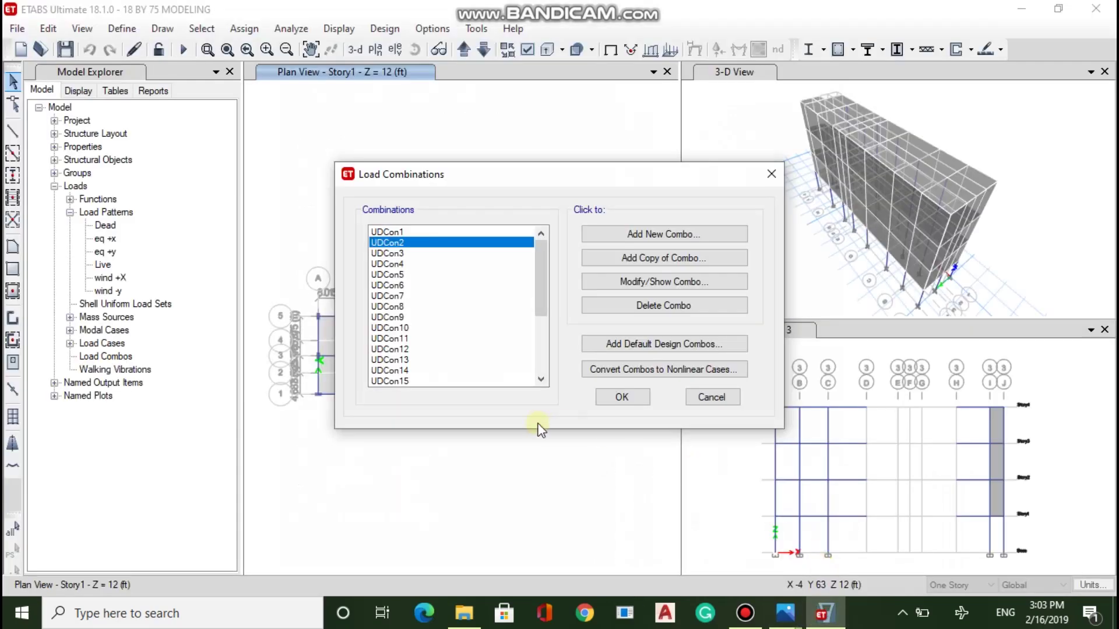
pyautogui.moveTo(540, 300); pyautogui.dragTo(537, 270)
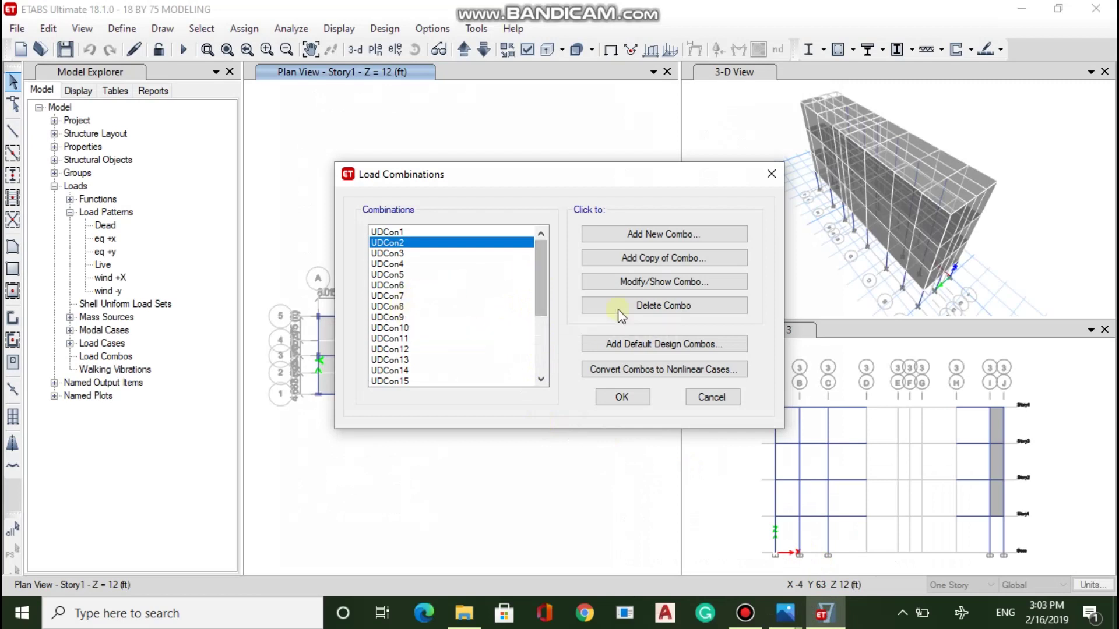
# Delete all the default combinations, from UDCon1 through UDCon26.
pyautogui.click(496, 235)
pyautogui.click(613, 304)
pyautogui.click(614, 304)
pyautogui.click(614, 304)
pyautogui.click(613, 301)
pyautogui.click(613, 300)
pyautogui.click(614, 301)
pyautogui.click(613, 301)
pyautogui.click(614, 301)
pyautogui.click(614, 300)
pyautogui.click(614, 300)
pyautogui.click(614, 299)
pyautogui.click(613, 299)
pyautogui.click(614, 299)
pyautogui.click(614, 300)
pyautogui.click(614, 299)
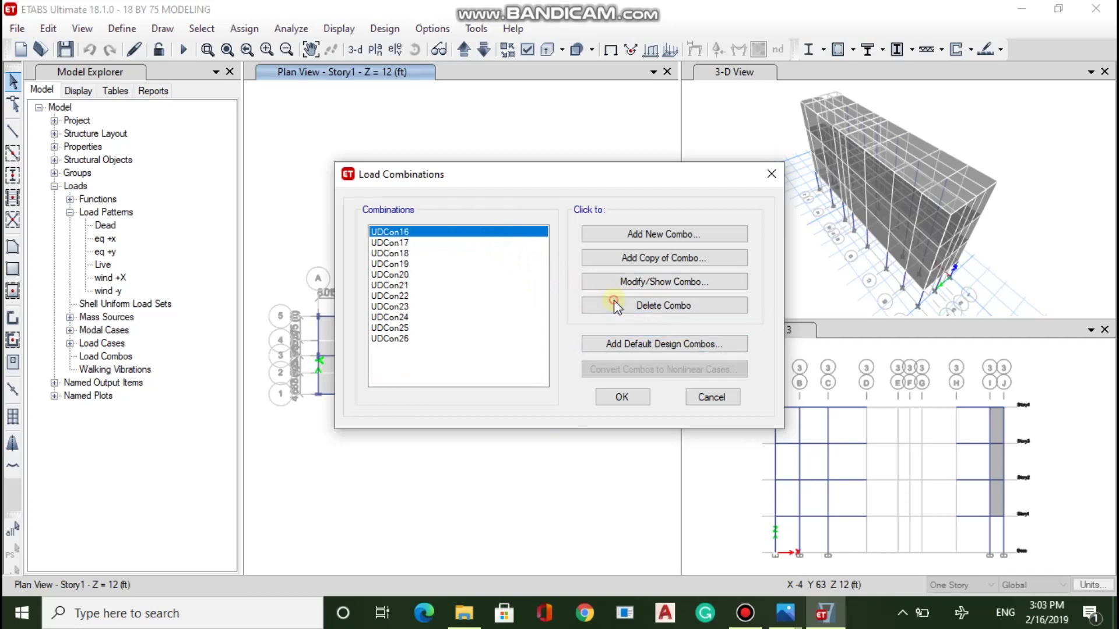
pyautogui.click(614, 300)
pyautogui.click(614, 300)
pyautogui.click(614, 300)
pyautogui.click(614, 299)
pyautogui.click(614, 300)
pyautogui.click(614, 300)
pyautogui.click(614, 300)
pyautogui.click(614, 299)
pyautogui.click(613, 299)
pyautogui.click(614, 300)
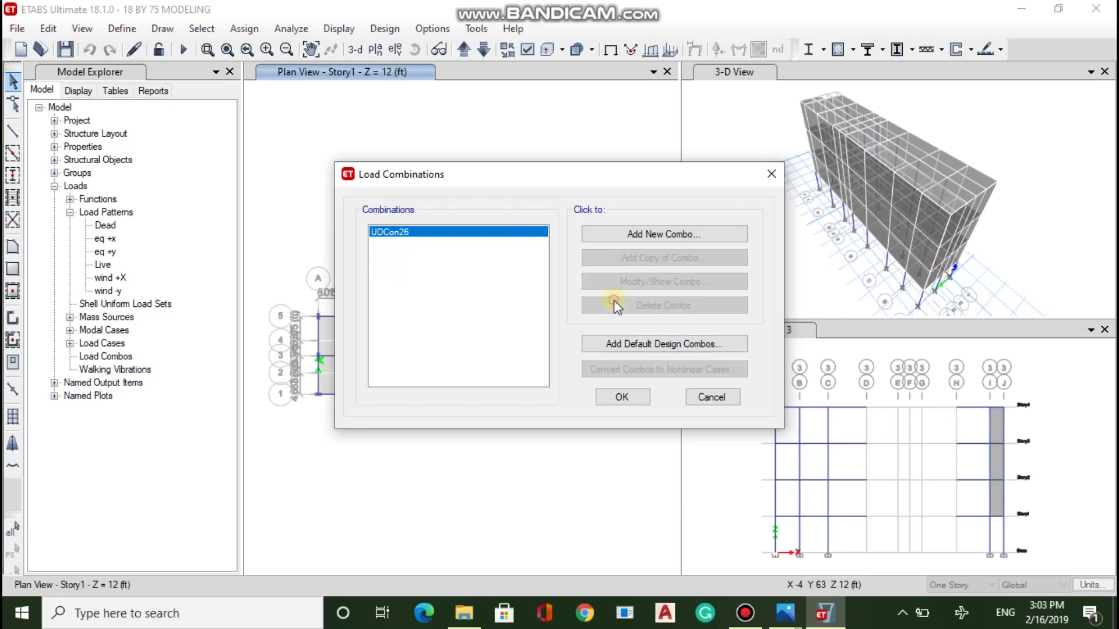
pyautogui.click(613, 299)
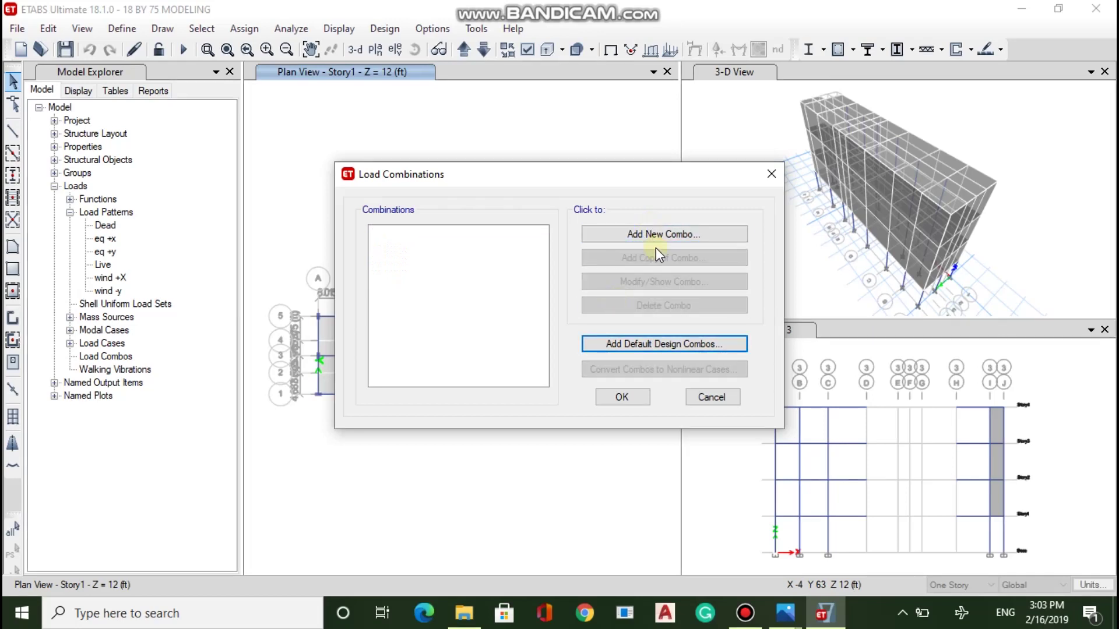
# Create a new load combination named 1.5(dl+ll), following the first factored combination in the reference image.
pyautogui.click(624, 235)
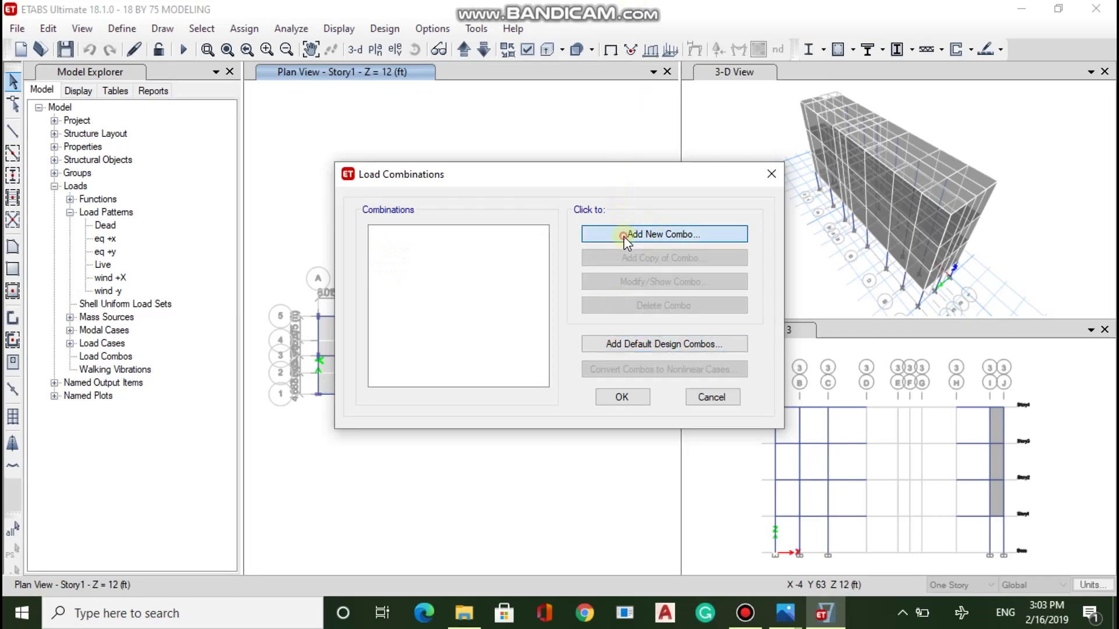
pyautogui.moveTo(589, 169); pyautogui.dragTo(511, 163)
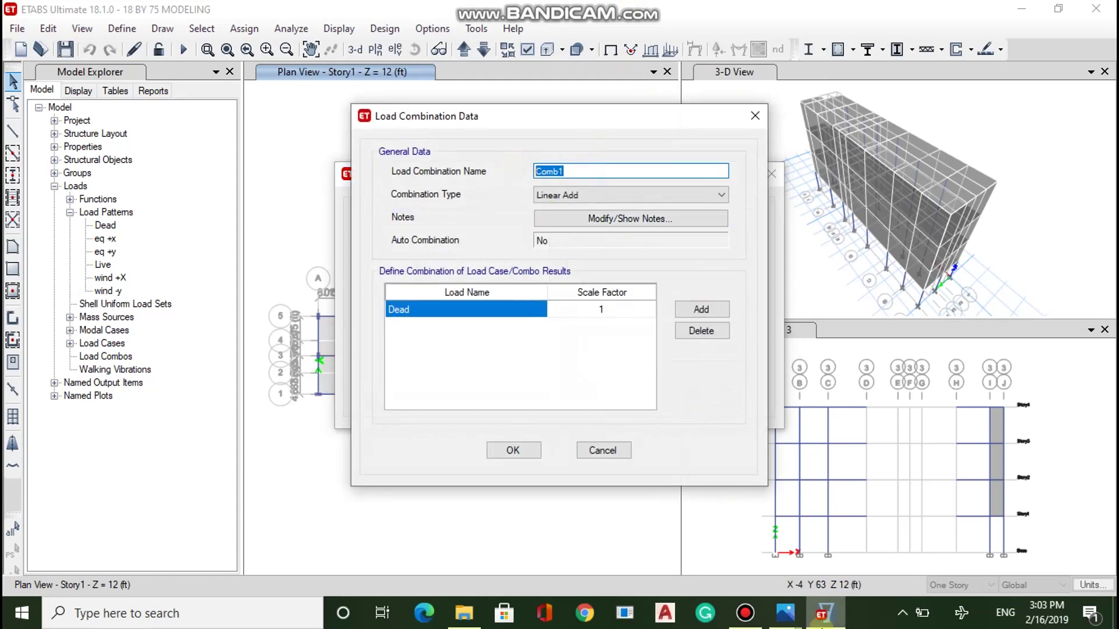
pyautogui.moveTo(805, 602)
pyautogui.moveTo(829, 568)
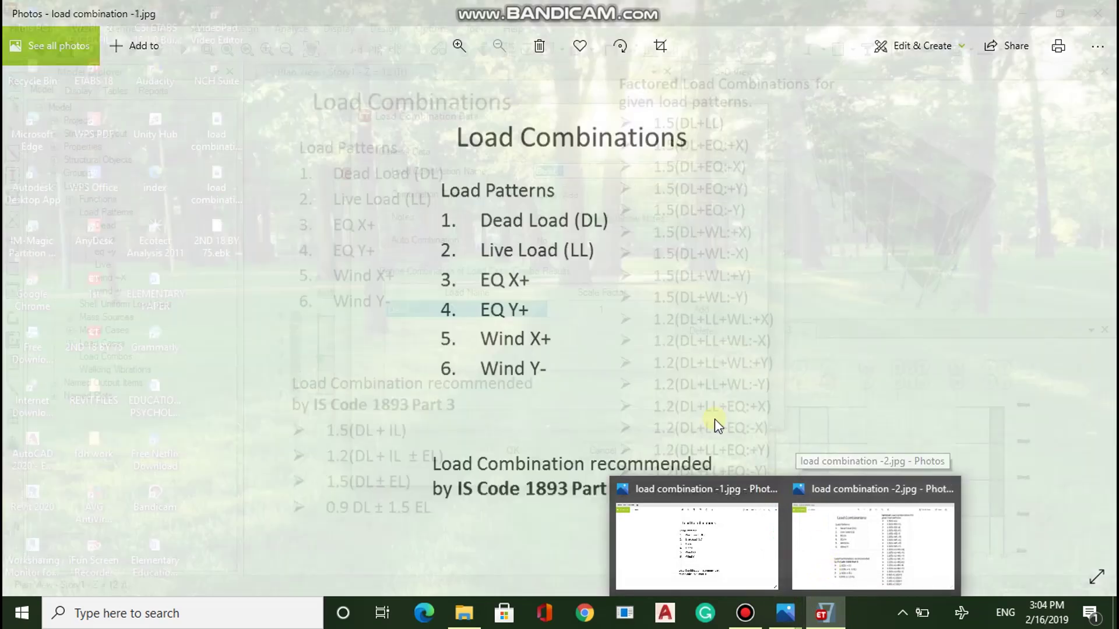
pyautogui.write('1.5(dl+ll')
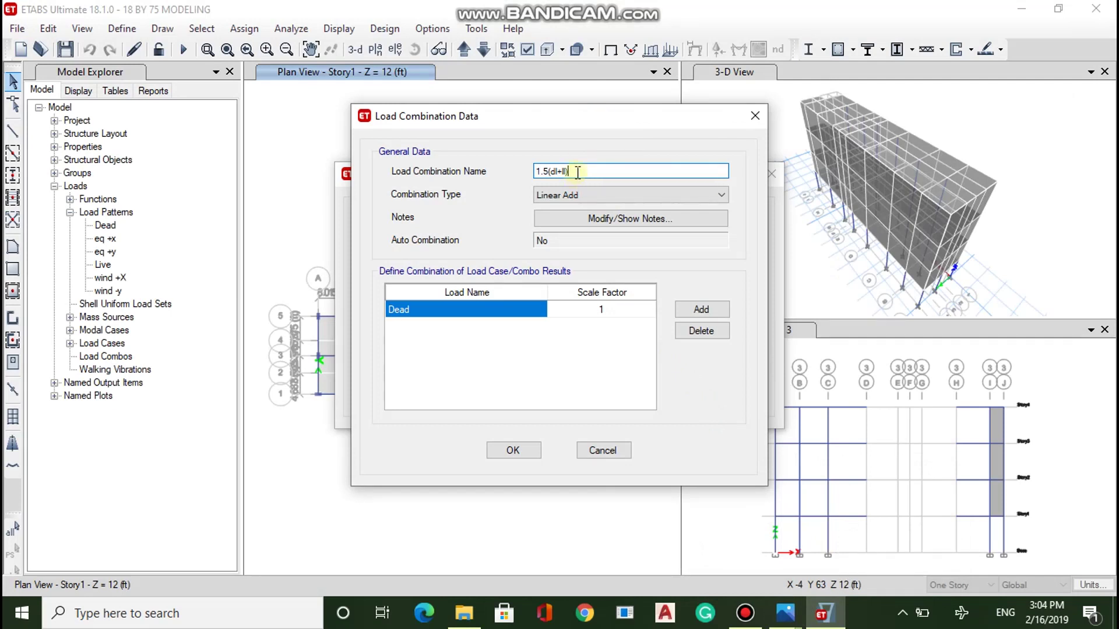
pyautogui.moveTo(571, 172); pyautogui.dragTo(536, 175)
pyautogui.click(572, 172)
# Set the Dead load's scale factor to 1.5 in the new combination.
pyautogui.click(613, 312)
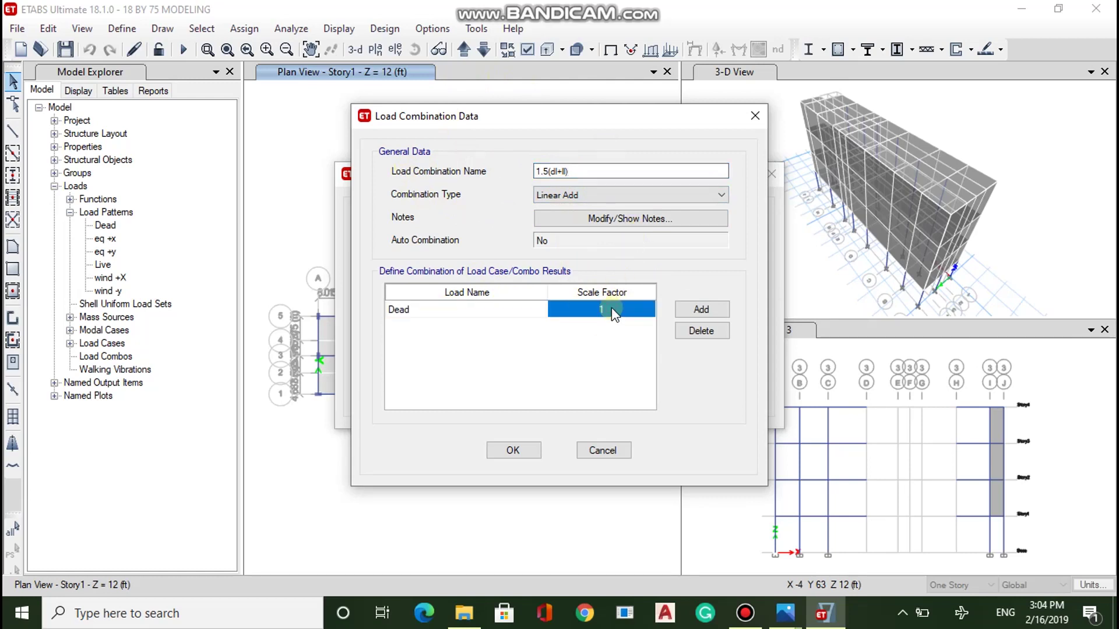
pyautogui.click(611, 306)
pyautogui.write('.')
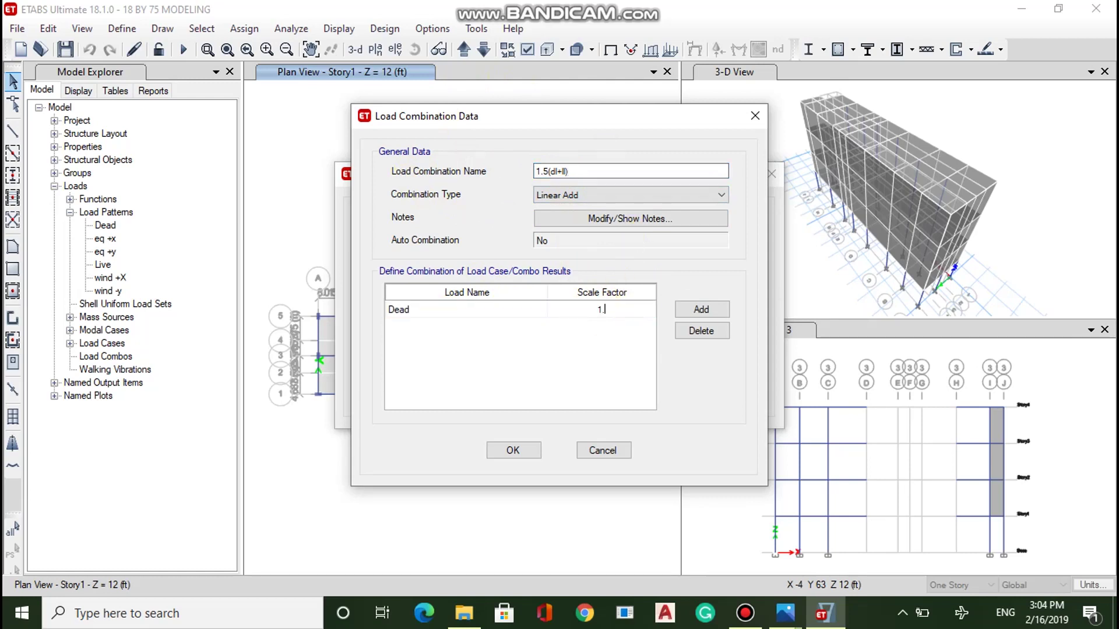
pyautogui.write('5')
# Add the Live load to the combination with a scale factor of 1.5.
pyautogui.click(701, 310)
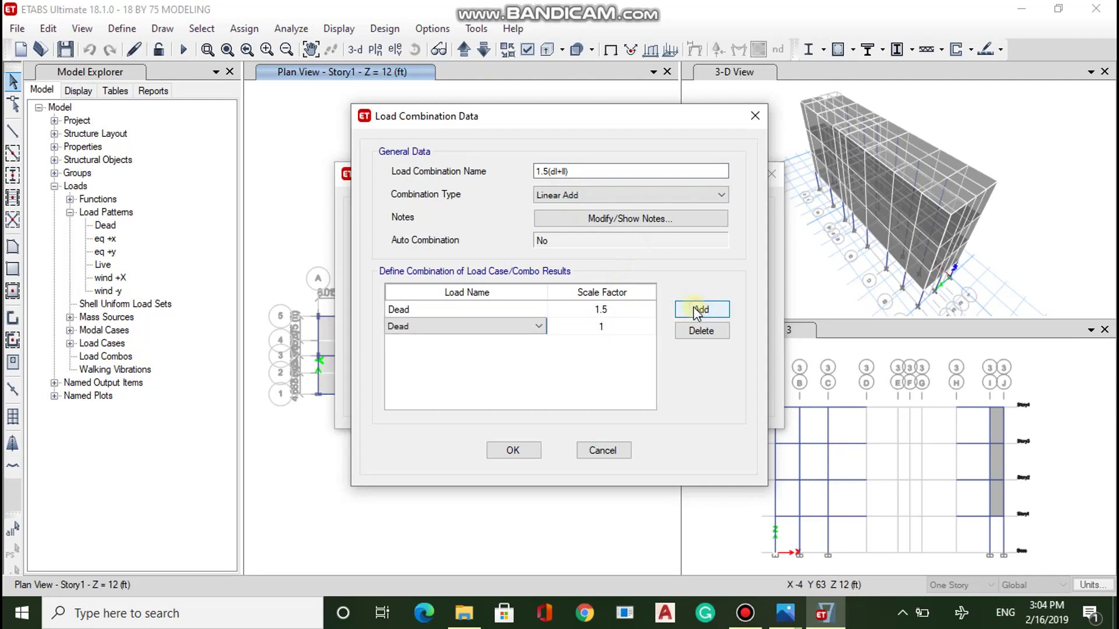
pyautogui.click(491, 326)
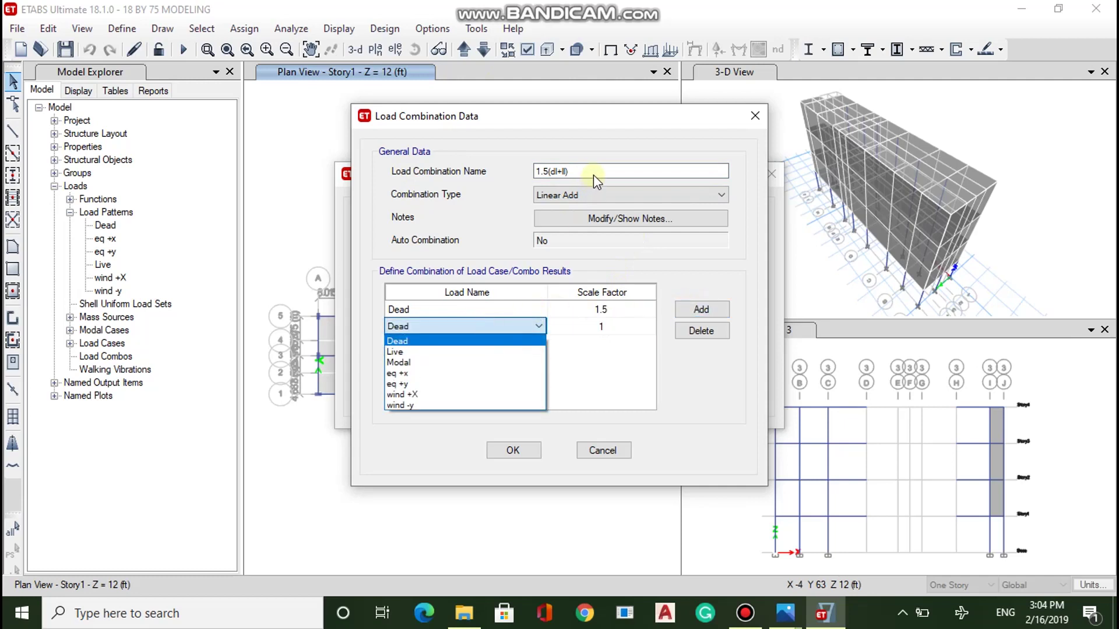
pyautogui.click(484, 362)
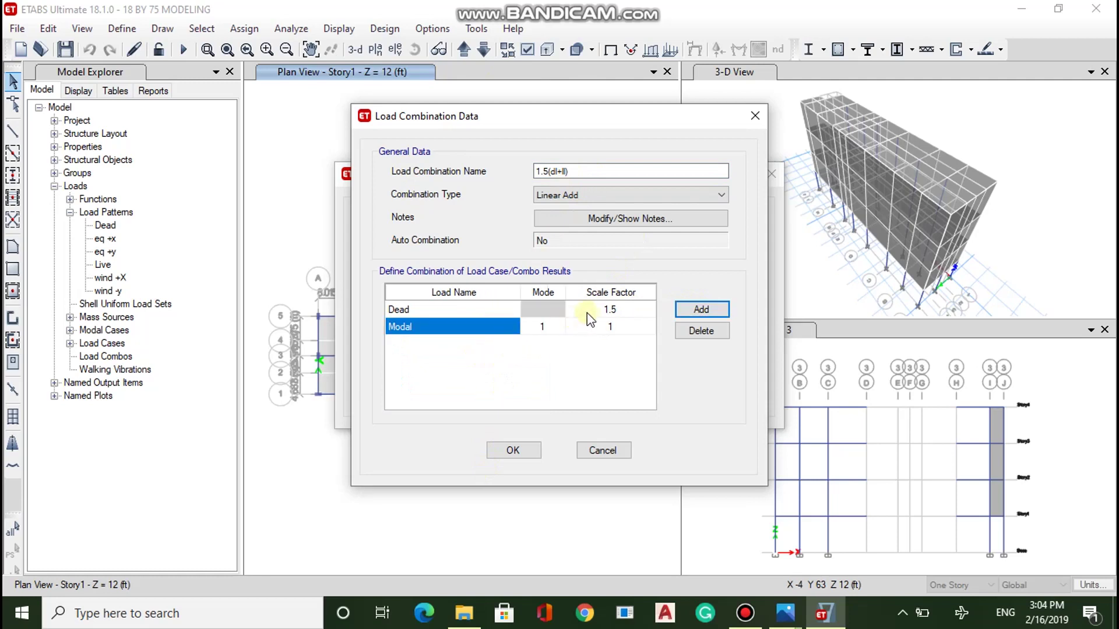
pyautogui.click(506, 327)
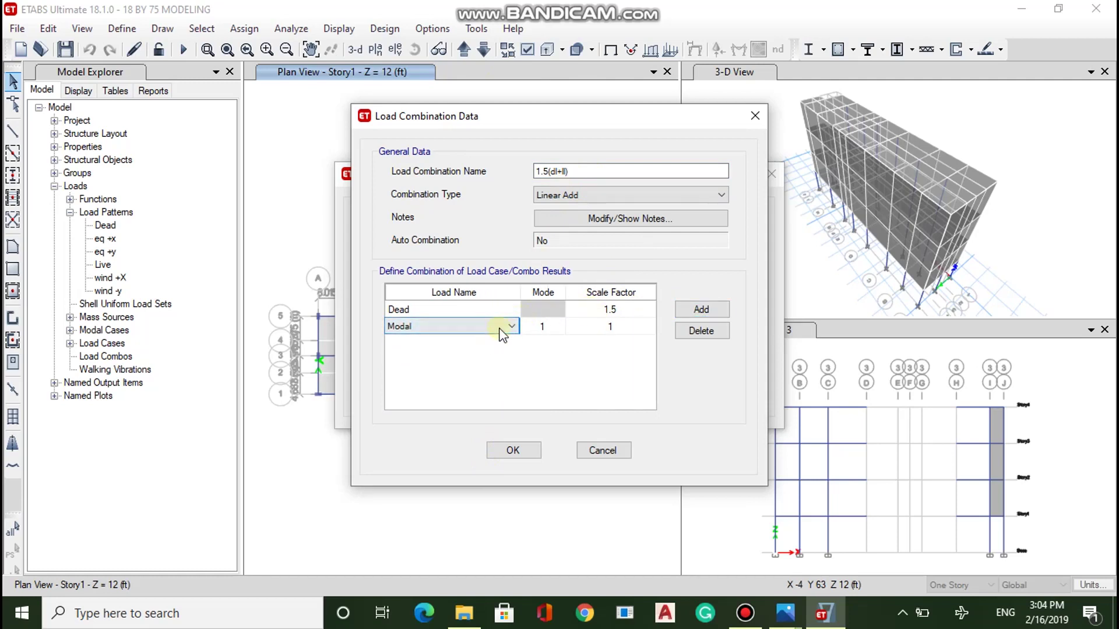
pyautogui.click(497, 329)
pyautogui.click(457, 351)
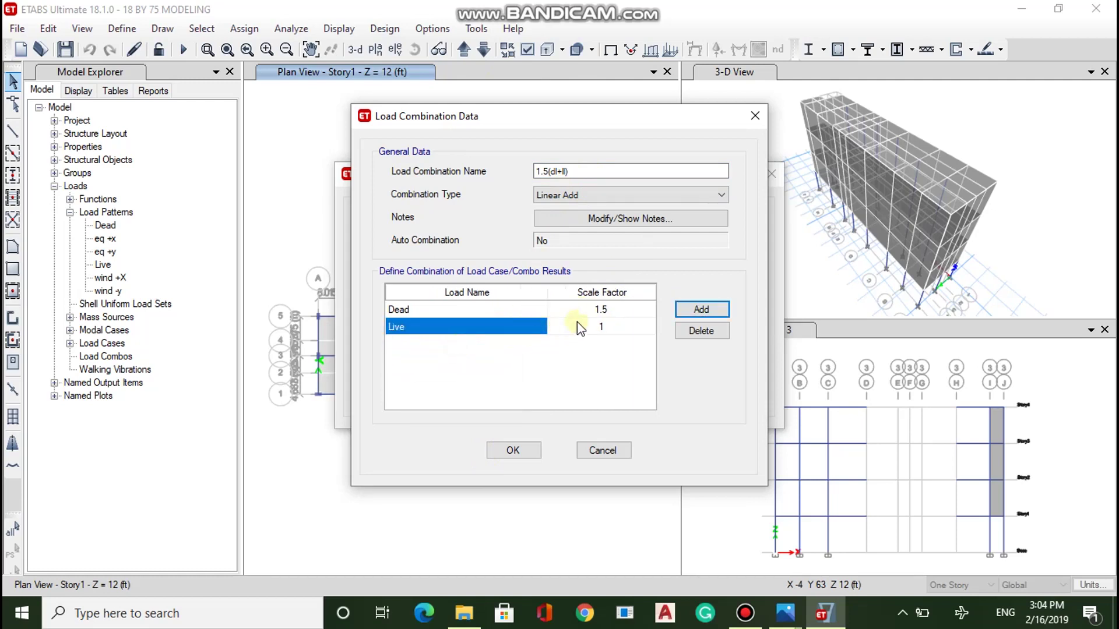
pyautogui.click(621, 328)
pyautogui.click(621, 328)
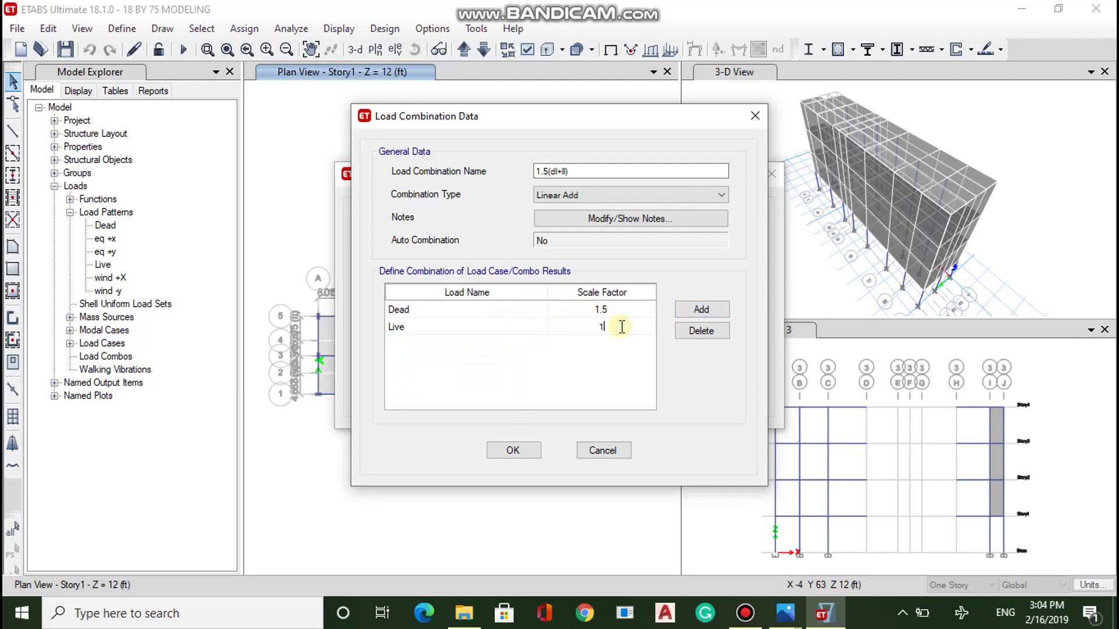
pyautogui.write('.5')
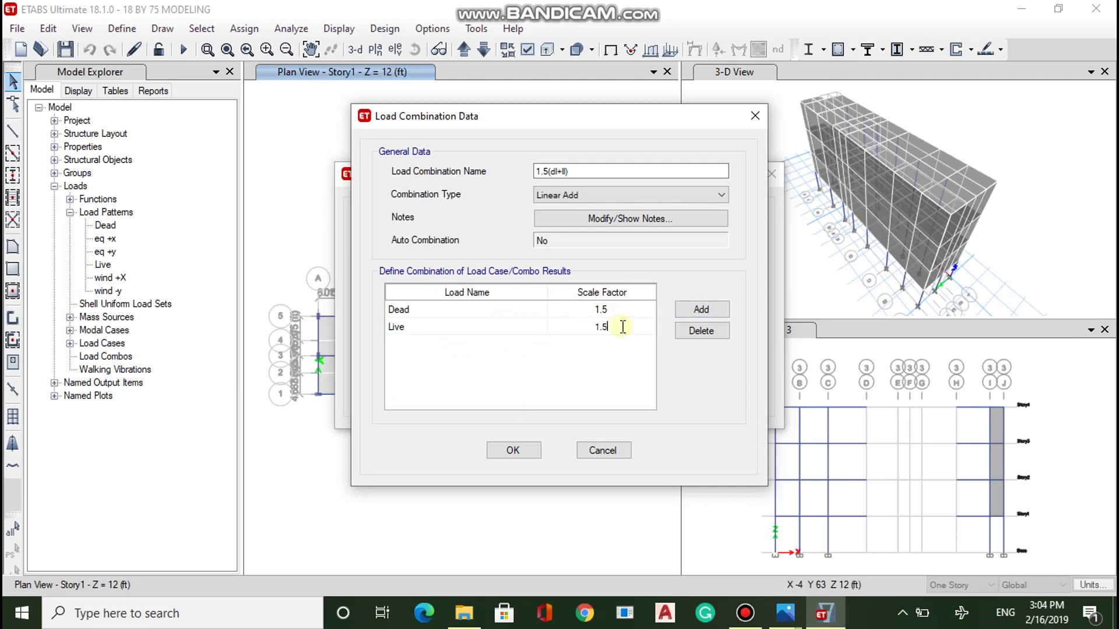
# Add a third load row, remove it again, and save the combination with only Dead and Live.
pyautogui.click(685, 309)
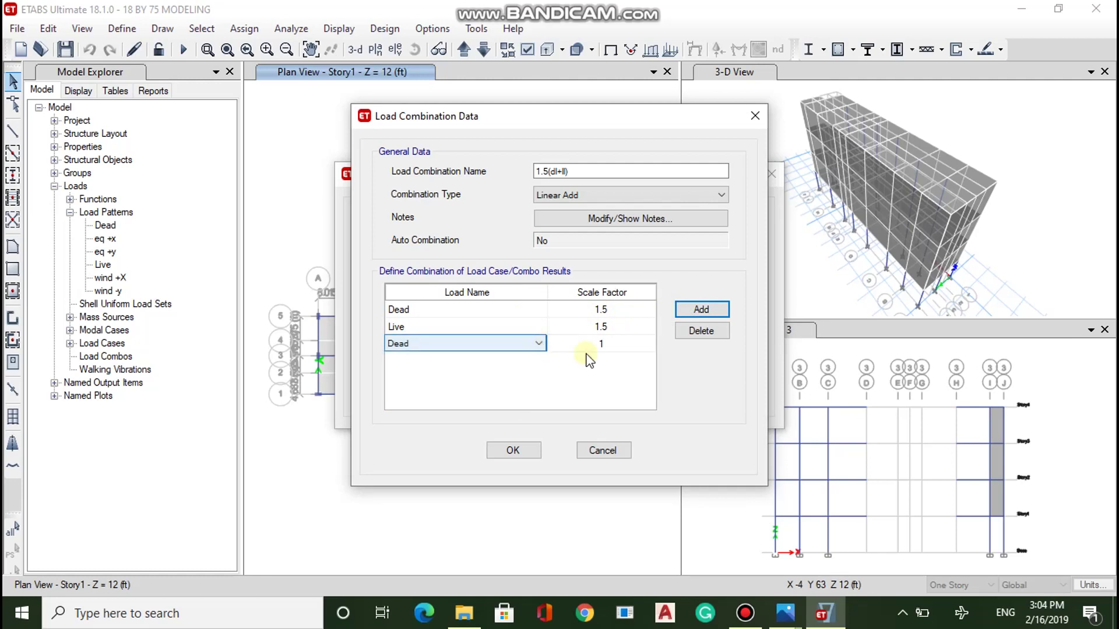
pyautogui.click(709, 331)
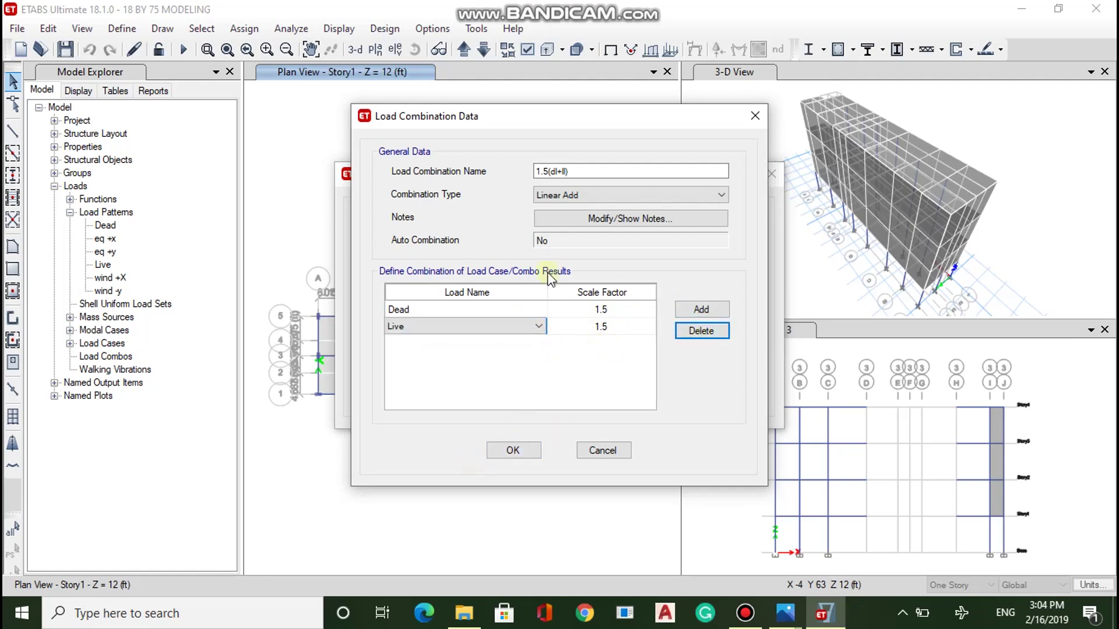
pyautogui.click(512, 451)
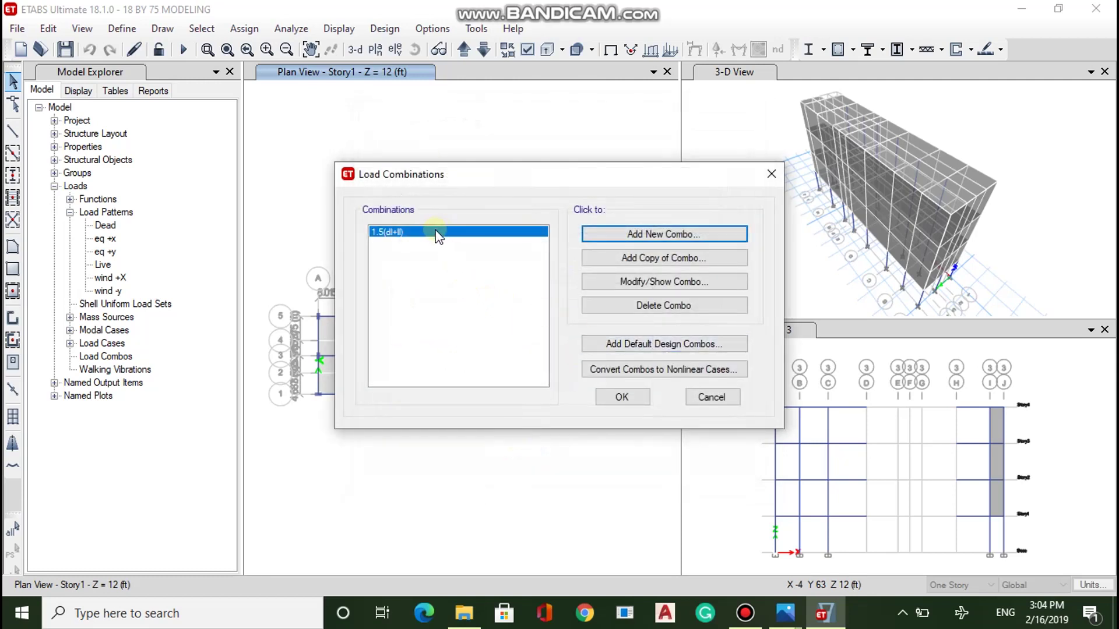
# Create a new load combination named 1.5(dl+eq+x), checking the reference image, and set the Dead load's scale factor to 1.5.
pyautogui.click(652, 236)
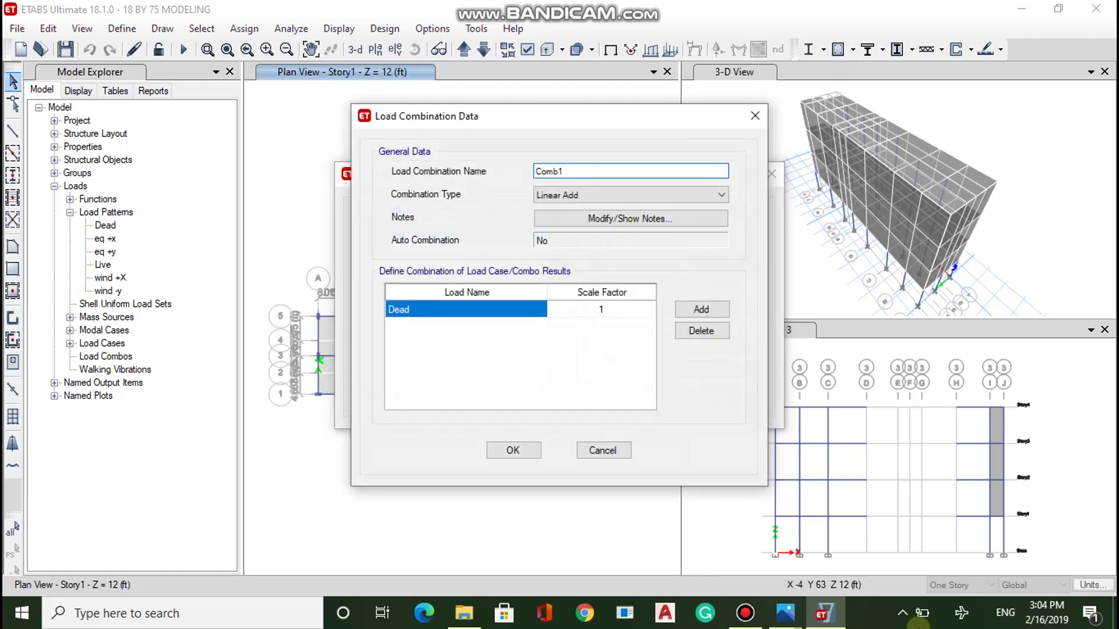
pyautogui.moveTo(785, 615)
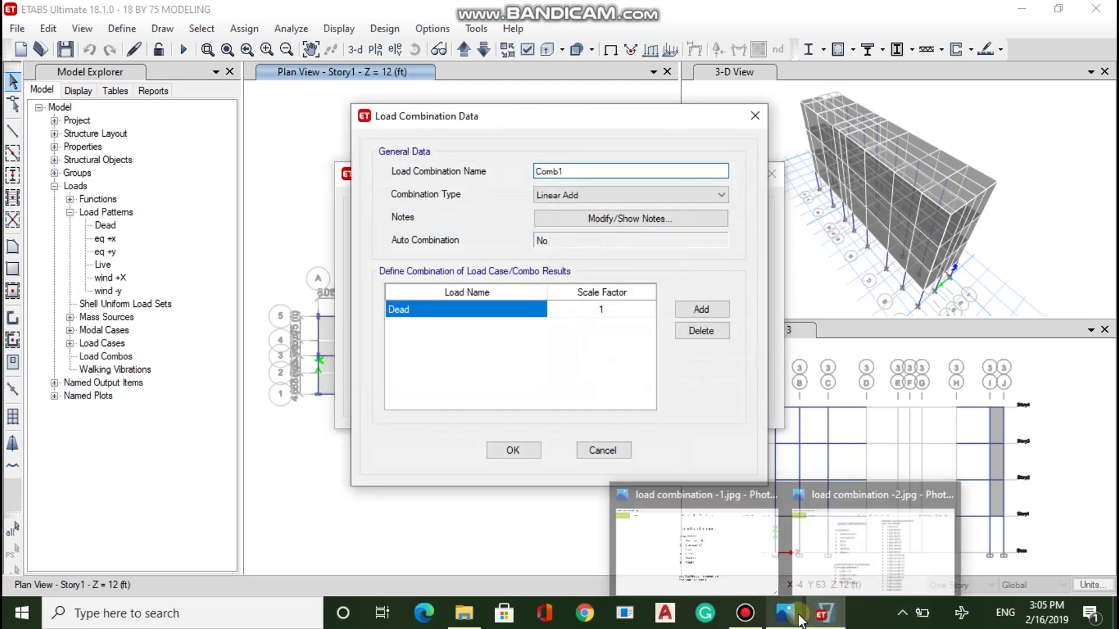
pyautogui.click(892, 516)
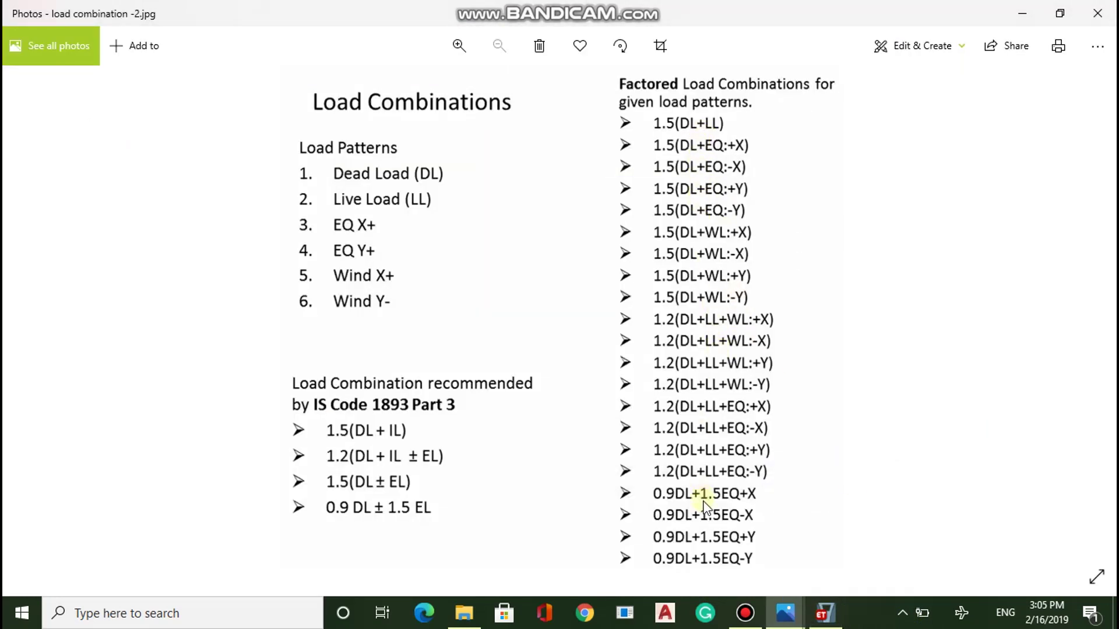
pyautogui.moveTo(785, 613)
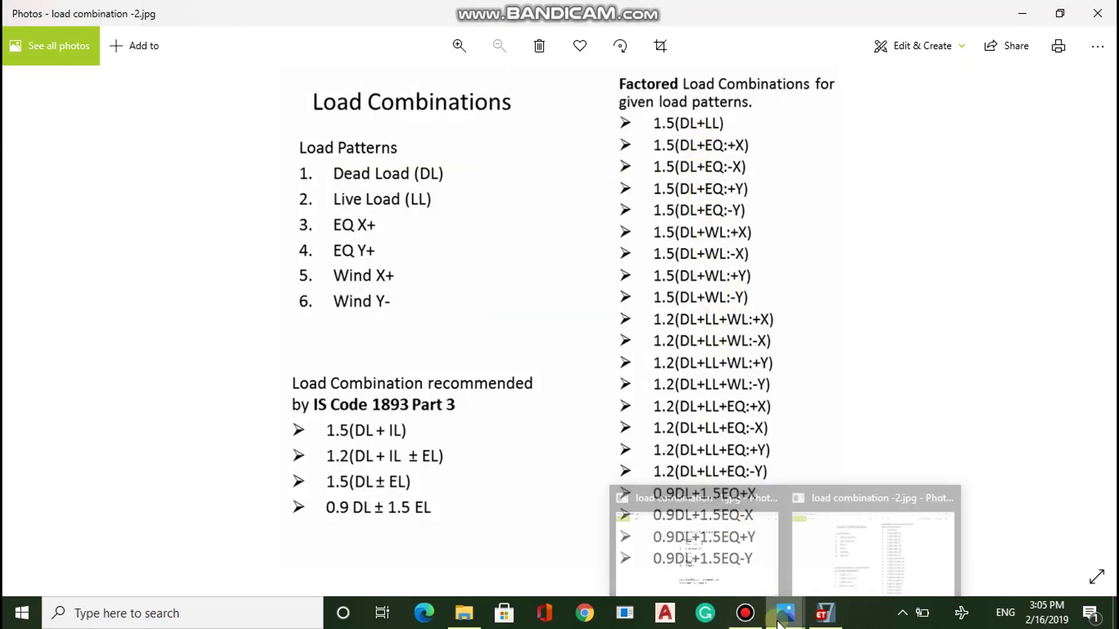
pyautogui.click(823, 614)
pyautogui.write('1.5(dl+ll)')
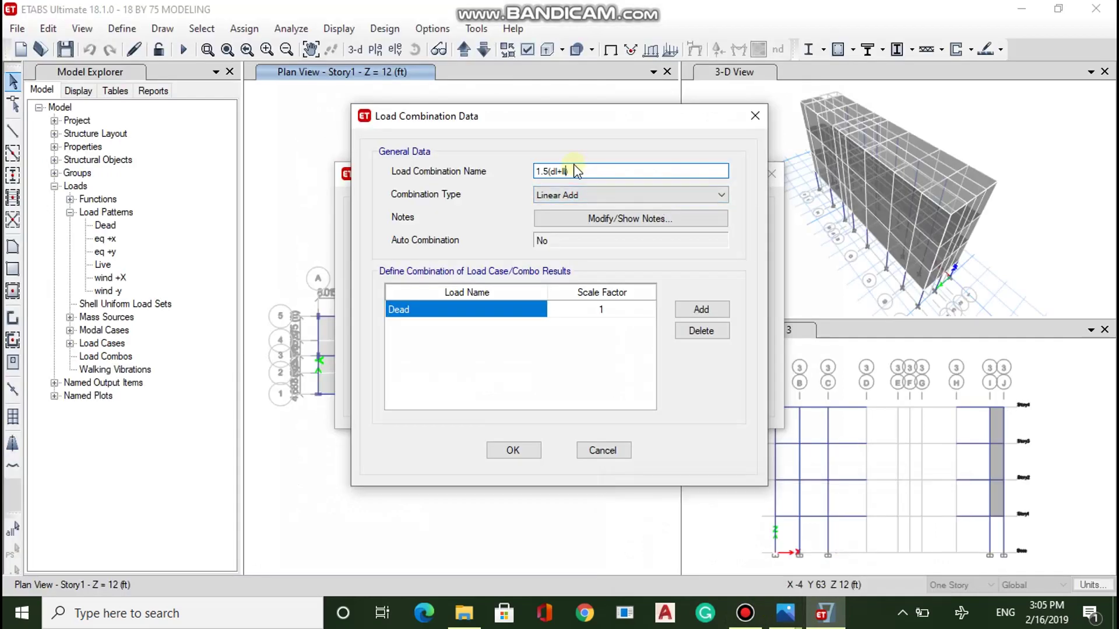
pyautogui.press('BackSpace')
pyautogui.write('e')
pyautogui.click(601, 310)
pyautogui.write('.5')
# Add the eq +x load to the combination, add and remove a spare load row, and save the combination.
pyautogui.click(700, 309)
pyautogui.click(466, 327)
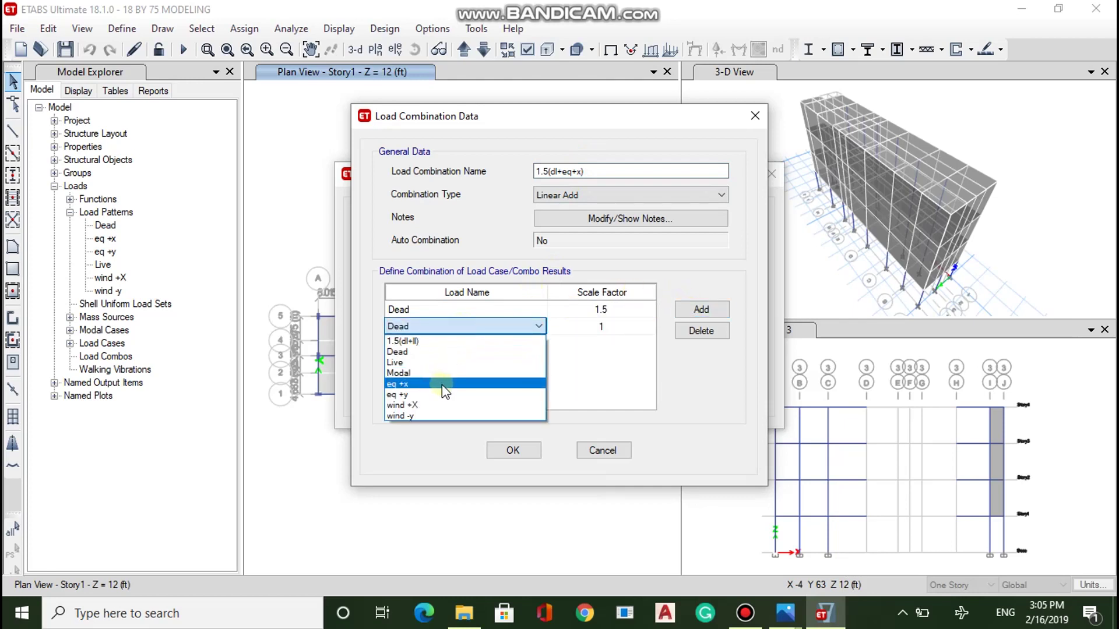
pyautogui.click(442, 384)
pyautogui.click(613, 328)
pyautogui.click(699, 307)
pyautogui.click(701, 330)
pyautogui.click(512, 450)
# Check the reference image's factored combination list and delete both existing combinations, 1.5(dl+ll) and 1.5(dl+eq+x).
pyautogui.click(794, 623)
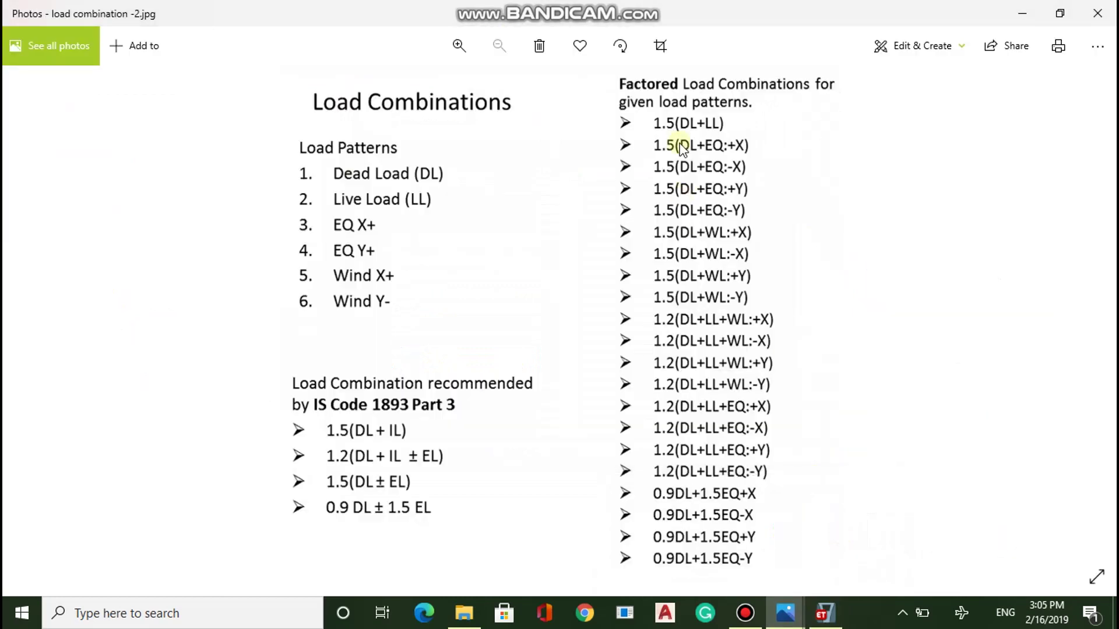
pyautogui.click(824, 613)
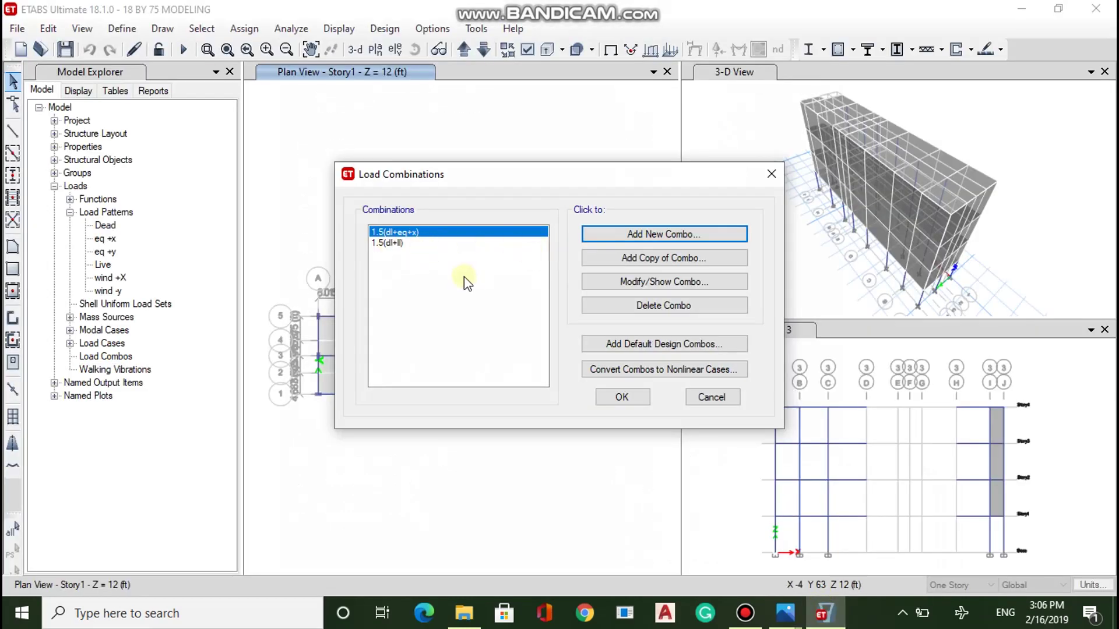
pyautogui.click(401, 244)
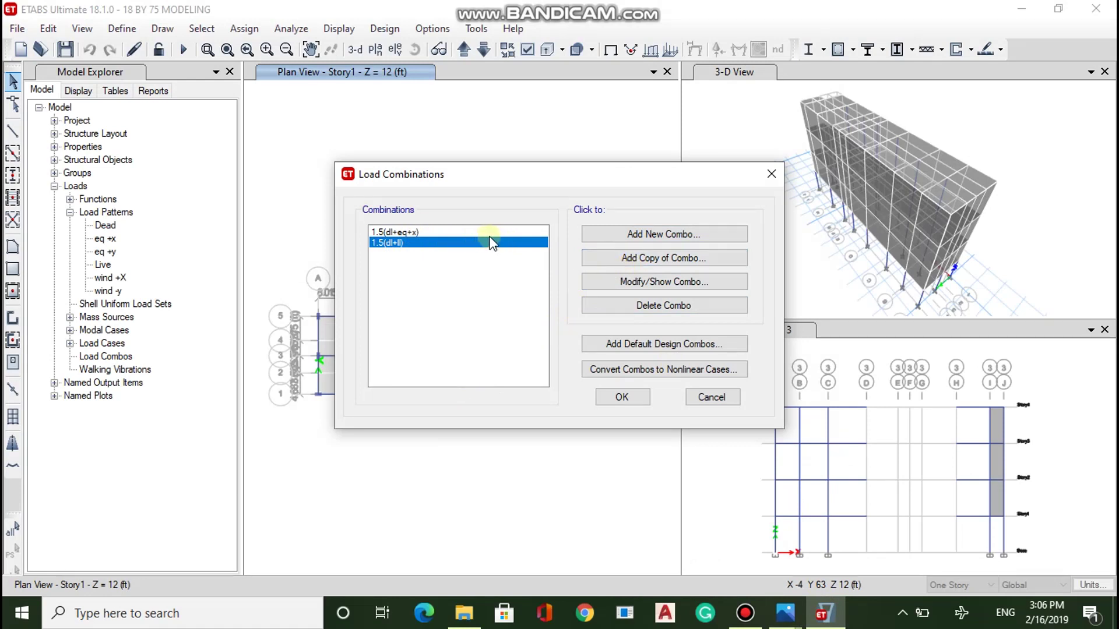
pyautogui.click(657, 305)
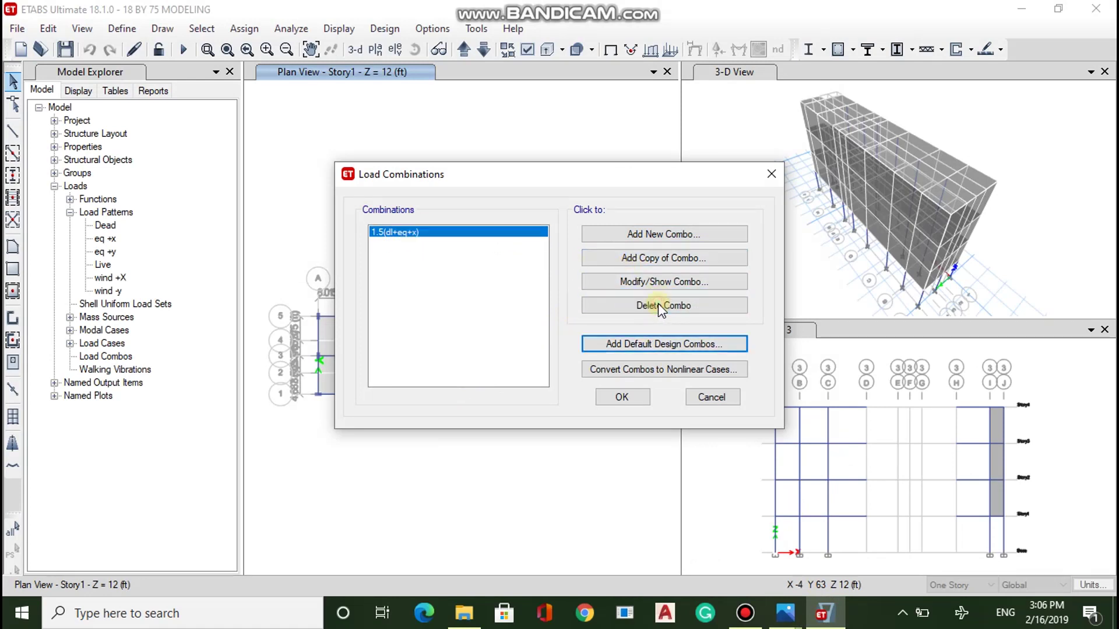
pyautogui.click(652, 304)
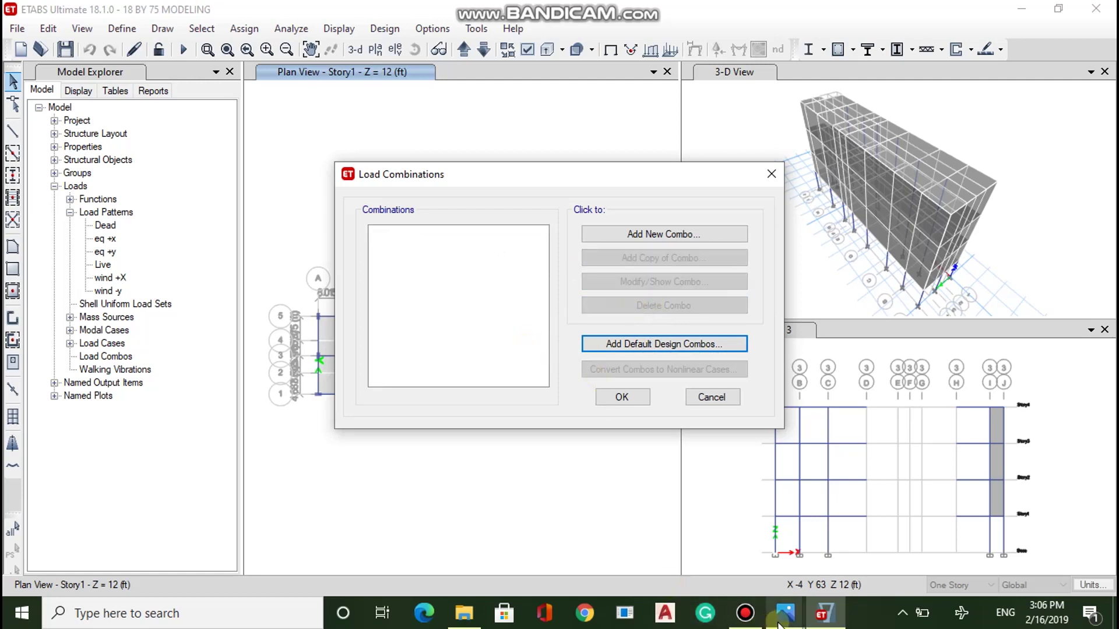
# Examine the factored load combinations for the given load patterns in the reference image load combination -2.jpg.
pyautogui.moveTo(779, 625)
pyautogui.moveTo(822, 615)
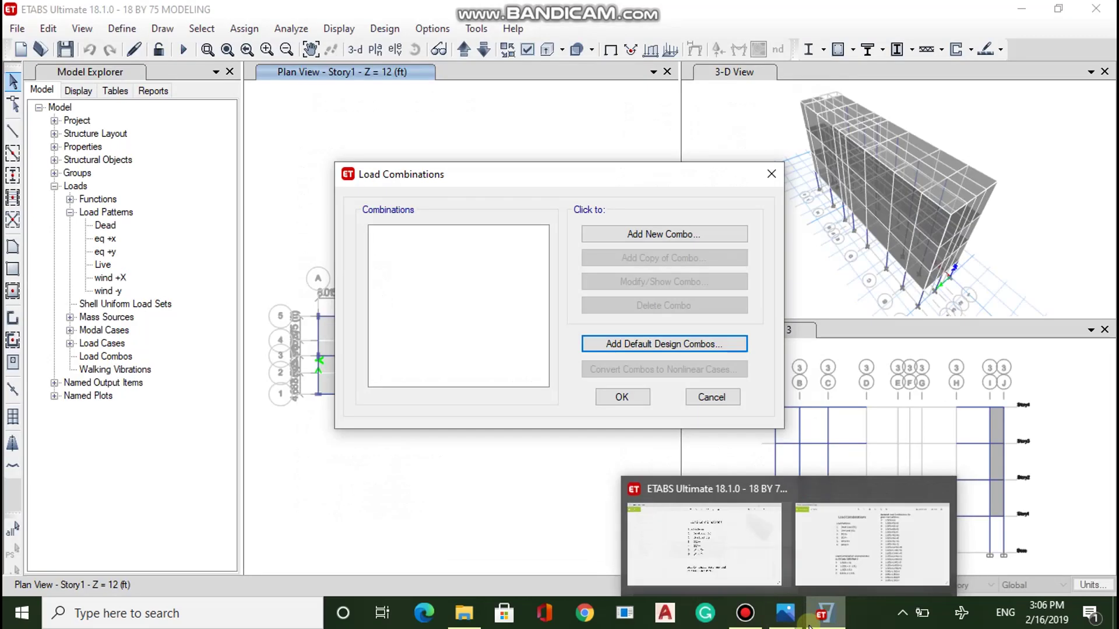
pyautogui.click(819, 575)
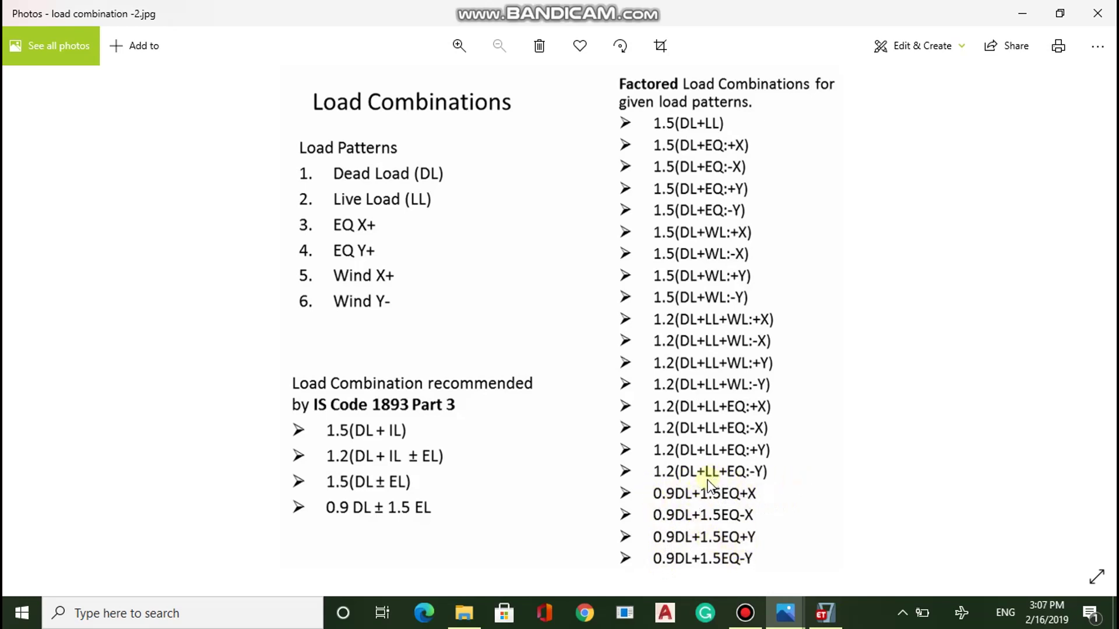
pyautogui.click(825, 612)
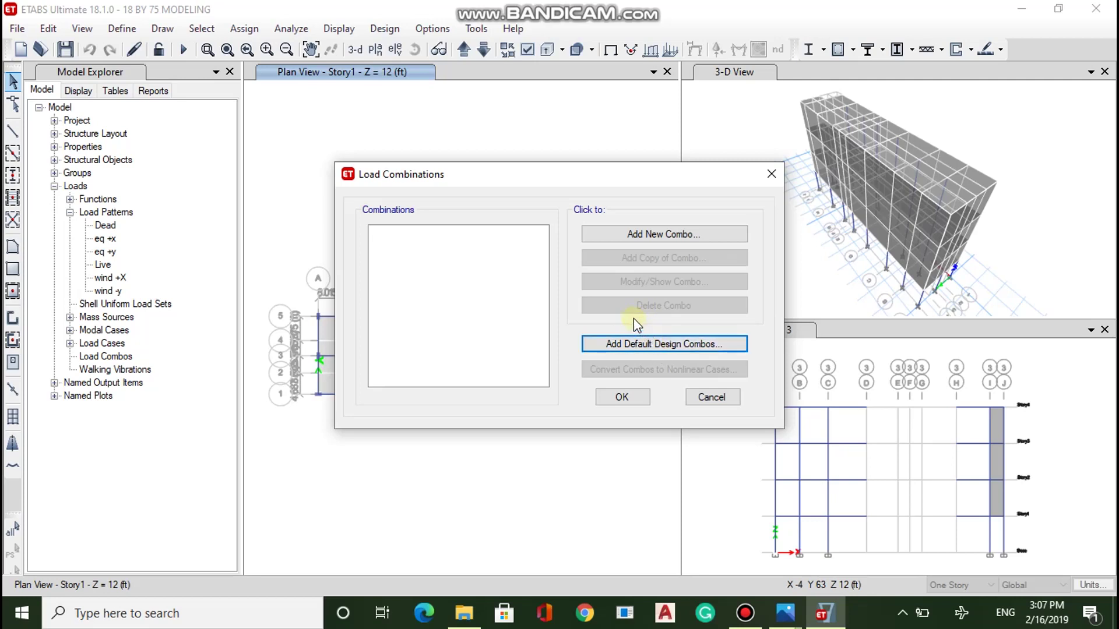
pyautogui.moveTo(796, 612)
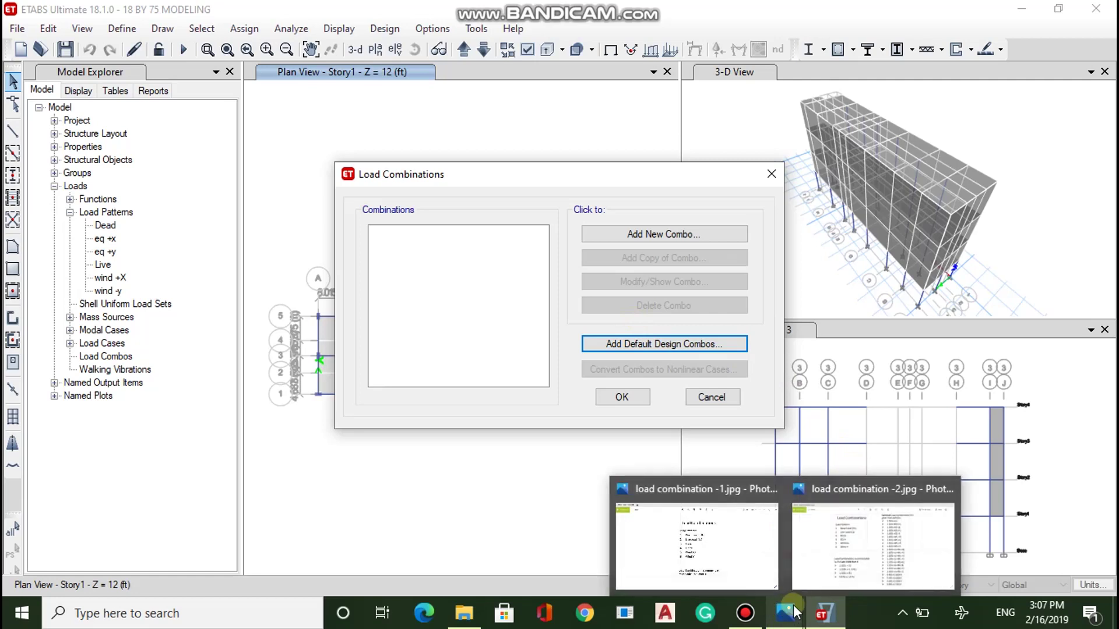
pyautogui.click(859, 541)
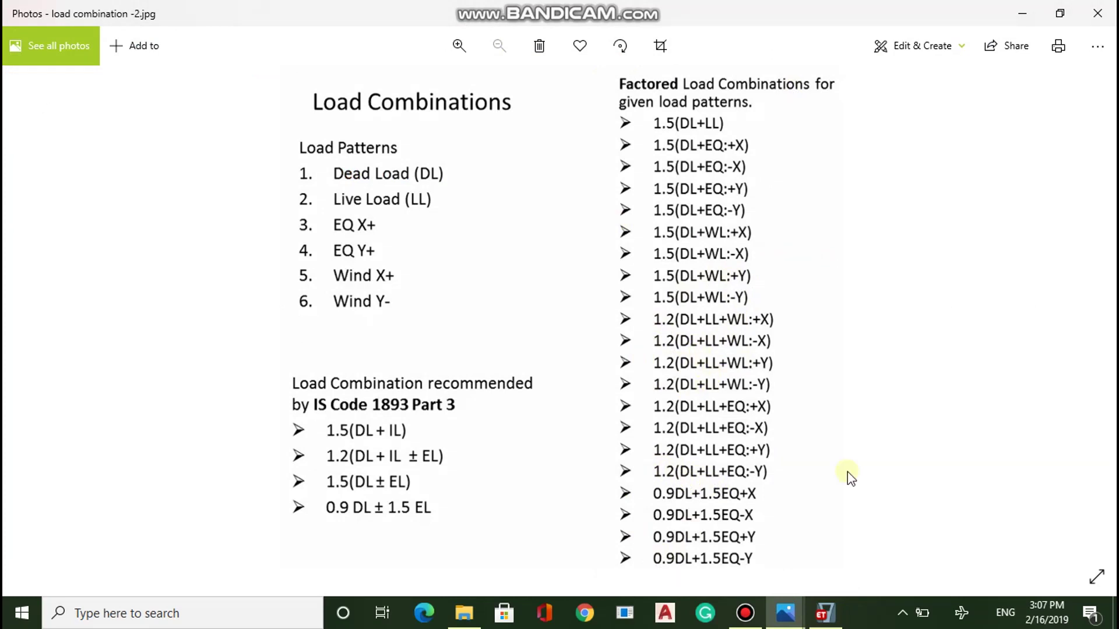
pyautogui.click(828, 609)
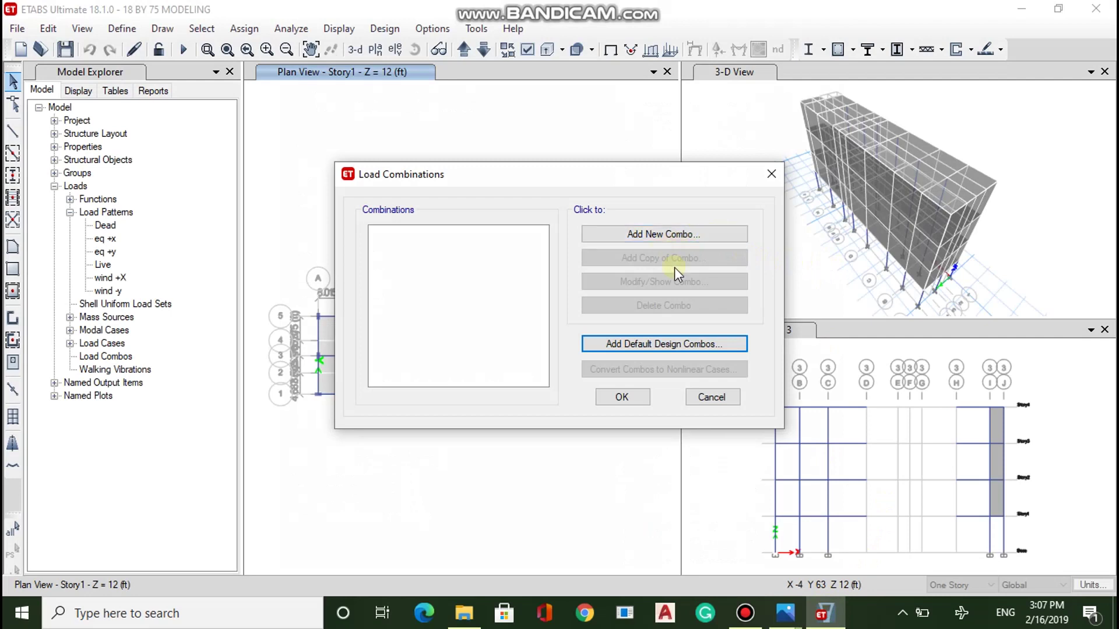
pyautogui.click(785, 612)
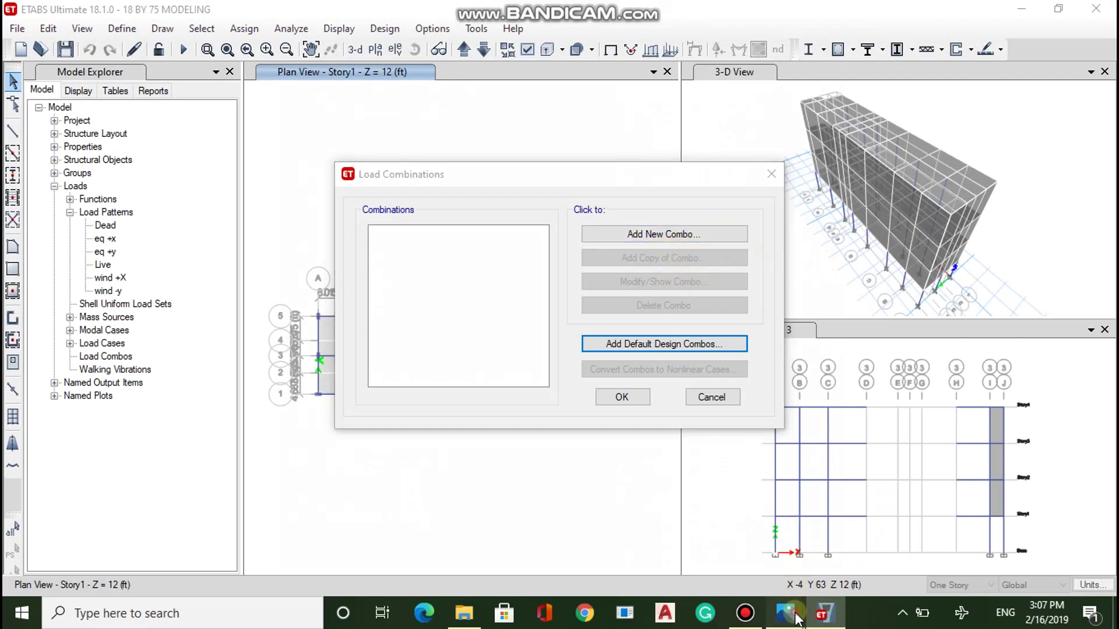
pyautogui.click(857, 569)
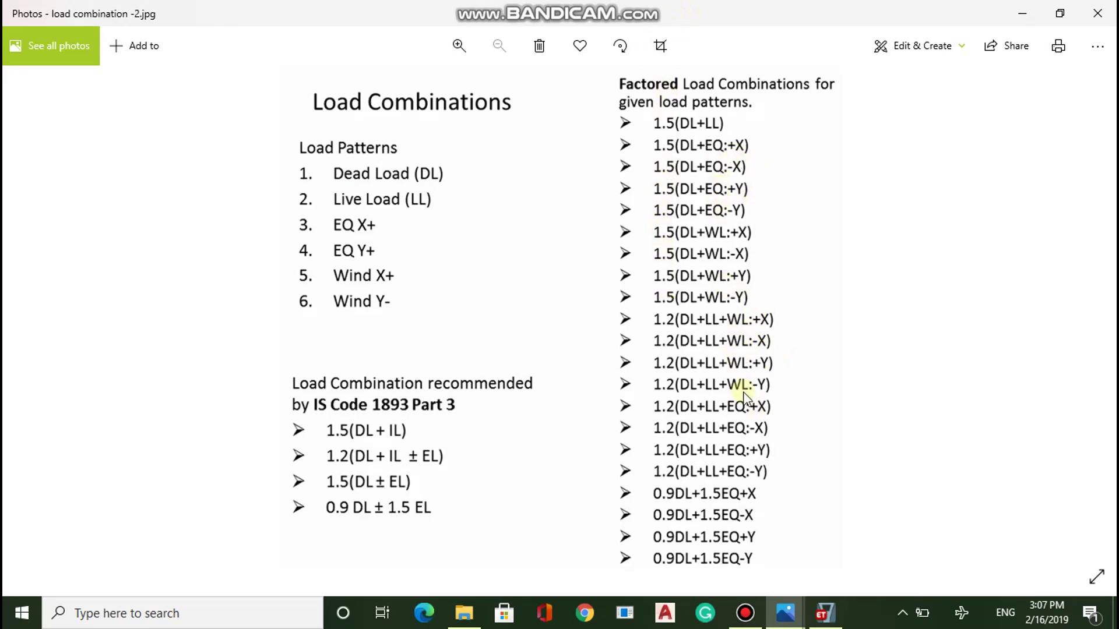
# Create a load combination named 1 *( DL + LL ), following the 1.0 list in the image 1.5(dl+ll).jpg, and copy its name.
pyautogui.press('Left')
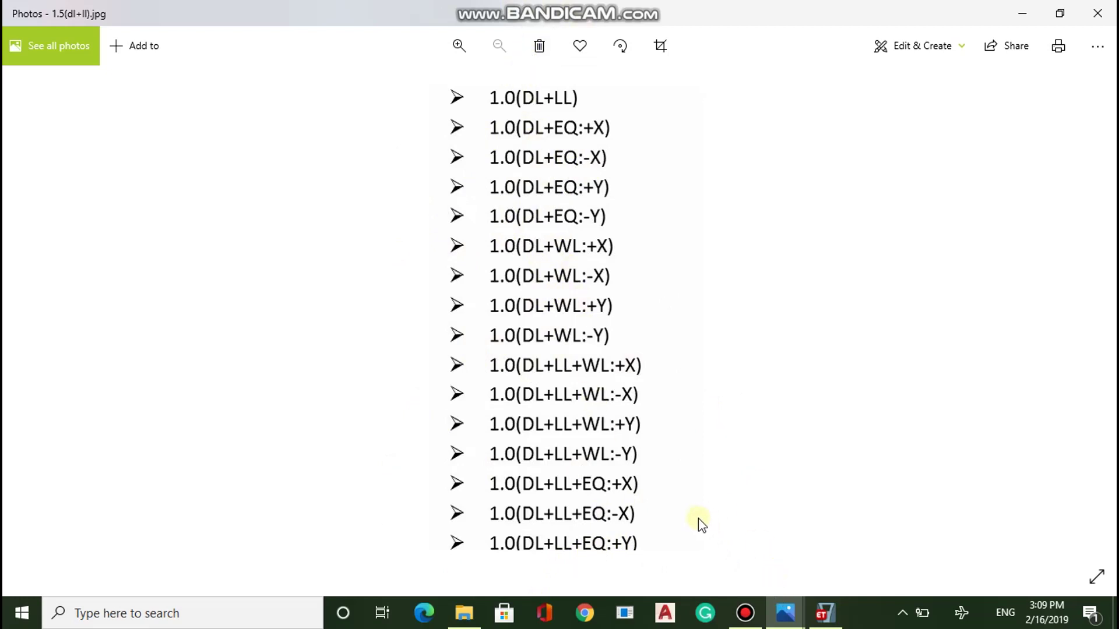
pyautogui.hotkey('alt', 'Tab')
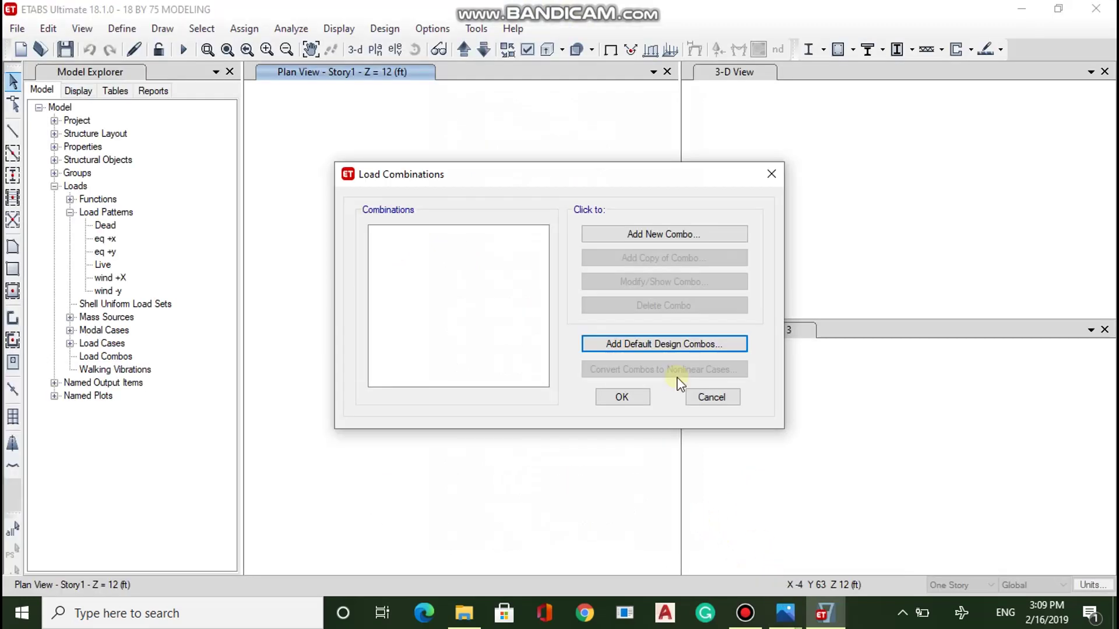
pyautogui.click(671, 233)
pyautogui.doubleClick(599, 171)
pyautogui.press('BackSpace')
pyautogui.write('1 *(DL + LL')
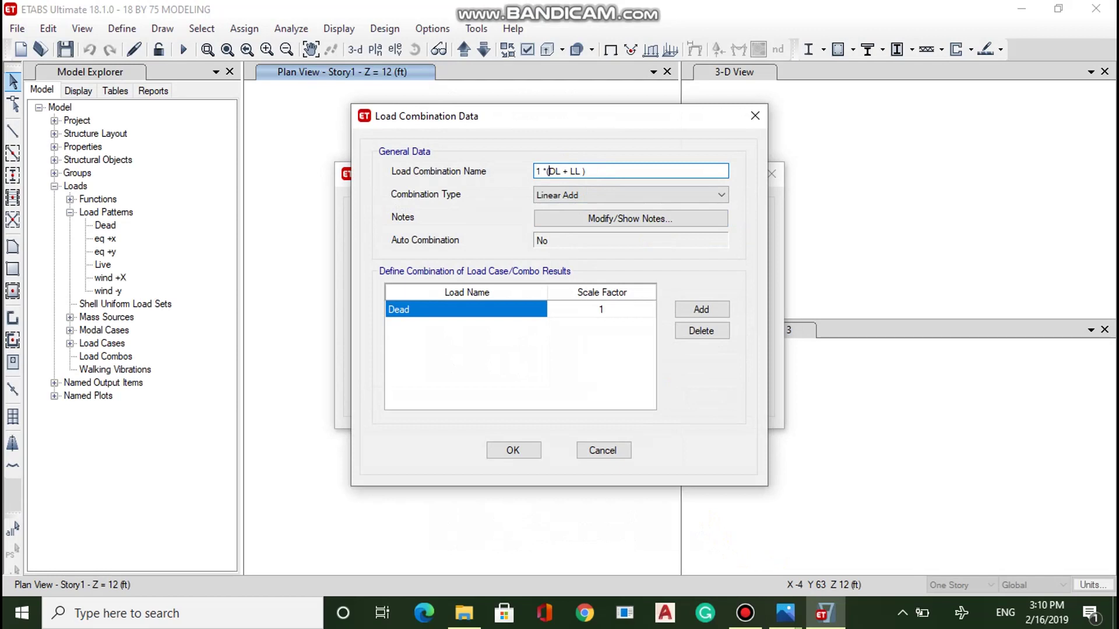
pyautogui.moveTo(602, 175); pyautogui.dragTo(534, 171)
pyautogui.hotkey('ctrl', 'c')
# Add the Live load to the combination alongside Dead, both at scale factor 1, and save it.
pyautogui.click(613, 309)
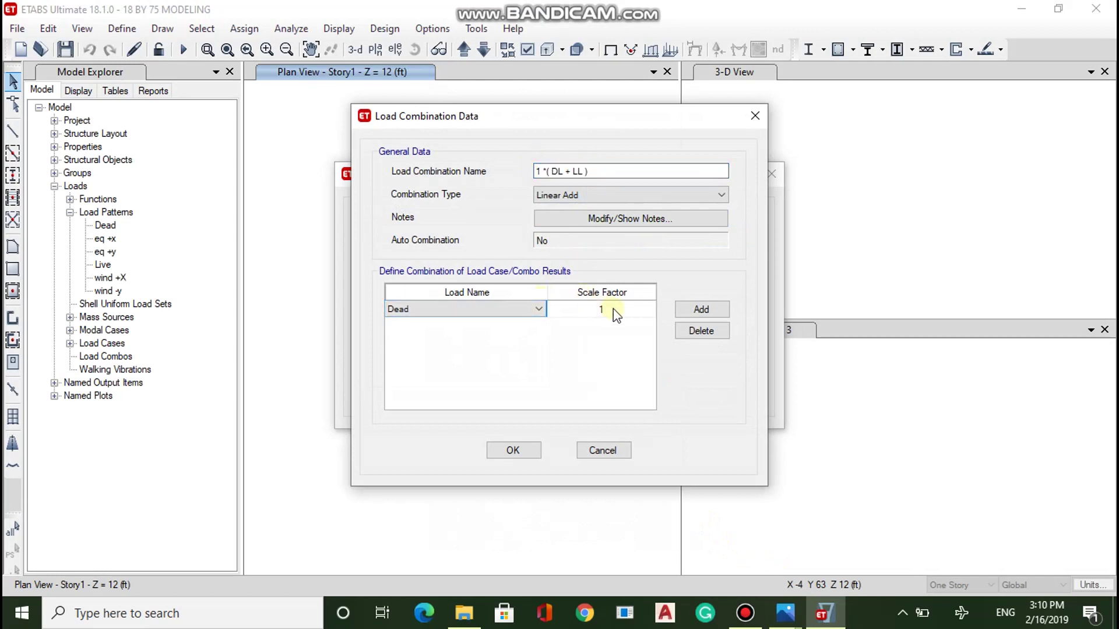
pyautogui.click(701, 308)
pyautogui.click(538, 322)
pyautogui.click(455, 350)
pyautogui.click(513, 450)
# Create and save a combination named 1 *( DL + EQ+X ) from the Dead load and the eq +x load.
pyautogui.click(712, 238)
pyautogui.hotkey('alt', 'Tab')
pyautogui.hotkey('alt', 'Tab')
pyautogui.write('1 *( DL + EQ )')
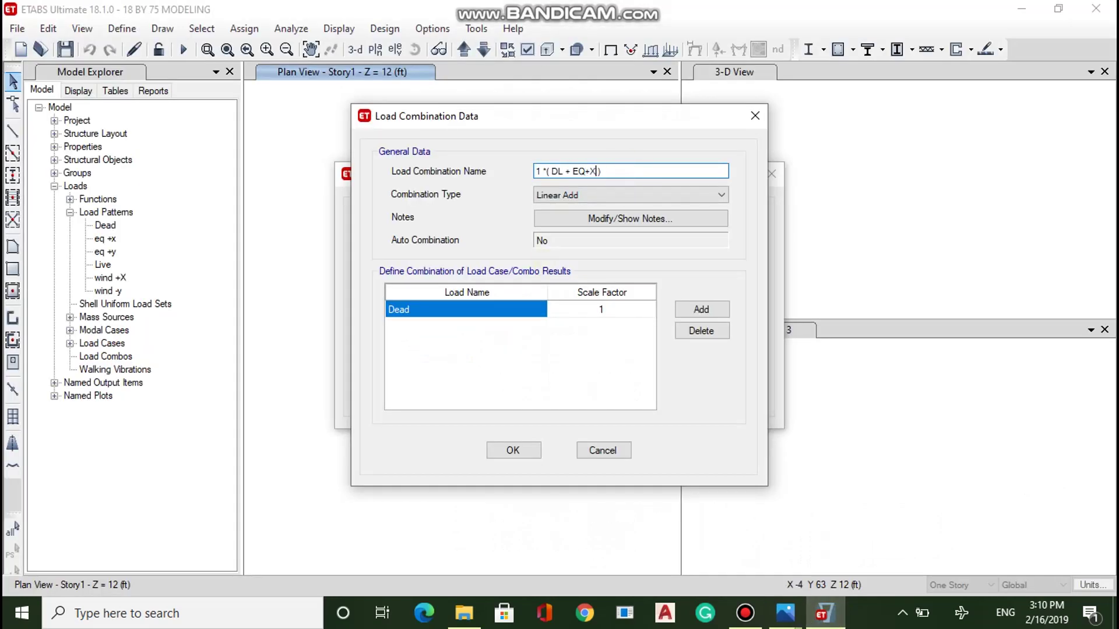
pyautogui.click(688, 310)
pyautogui.click(539, 322)
pyautogui.click(454, 378)
pyautogui.click(513, 451)
# Create a combination named 1 *( DL + EQ-X ) from the Dead and eq +x loads, and open the eq +x scale factor for editing.
pyautogui.click(653, 232)
pyautogui.hotkey('ctrl', 'v')
pyautogui.write('EQ')
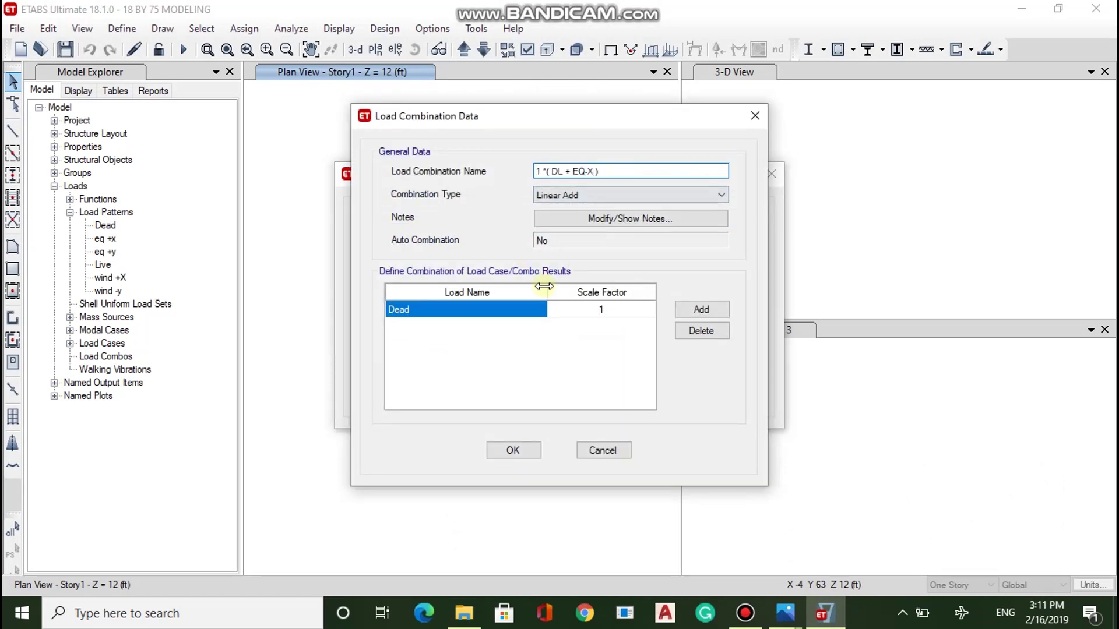
pyautogui.click(701, 310)
pyautogui.click(541, 327)
pyautogui.click(449, 393)
pyautogui.click(632, 328)
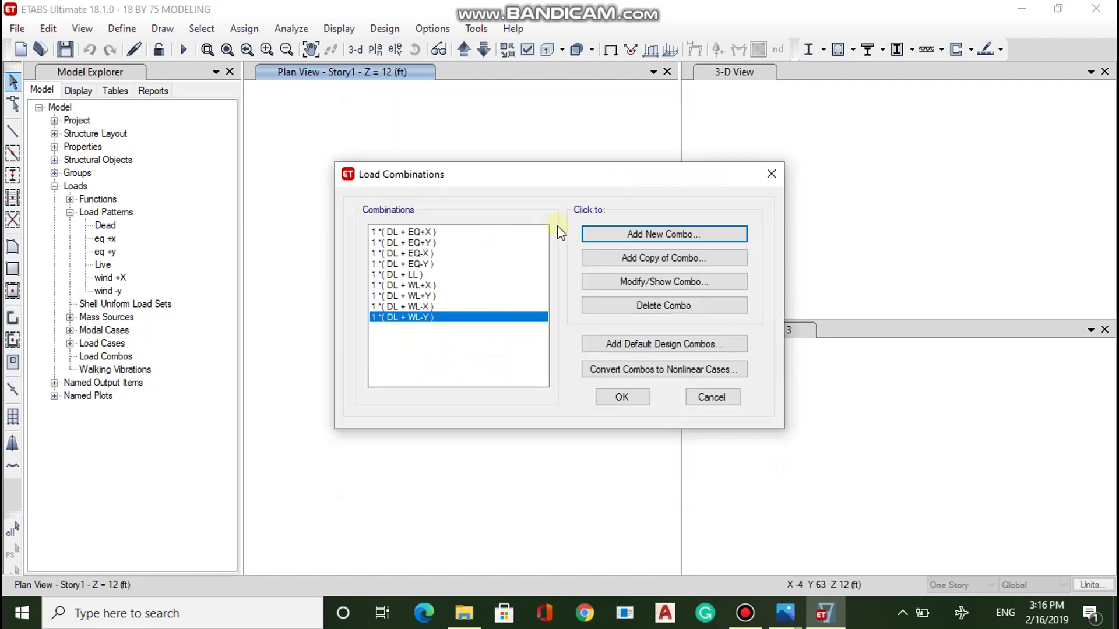
# Create a combination named 1 *( DL + LL + WL+X ), copy its name, and add a second load row below Dead.
pyautogui.click(600, 232)
pyautogui.doubleClick(602, 170)
pyautogui.hotkey('ctrl', 'v')
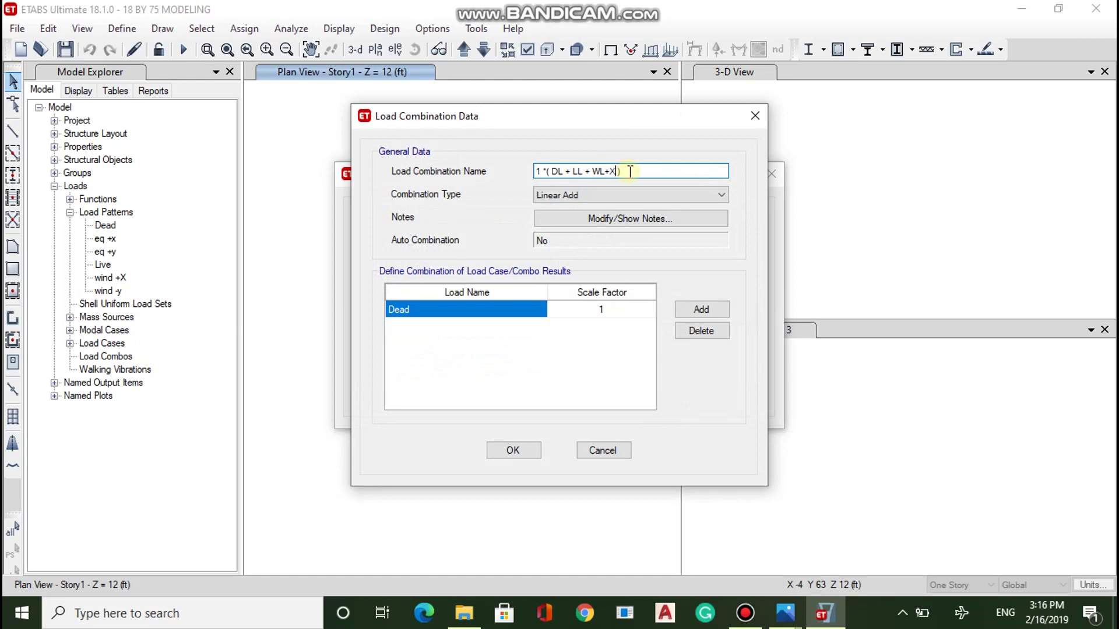
pyautogui.moveTo(623, 171); pyautogui.dragTo(534, 169)
pyautogui.click(701, 309)
pyautogui.click(538, 326)
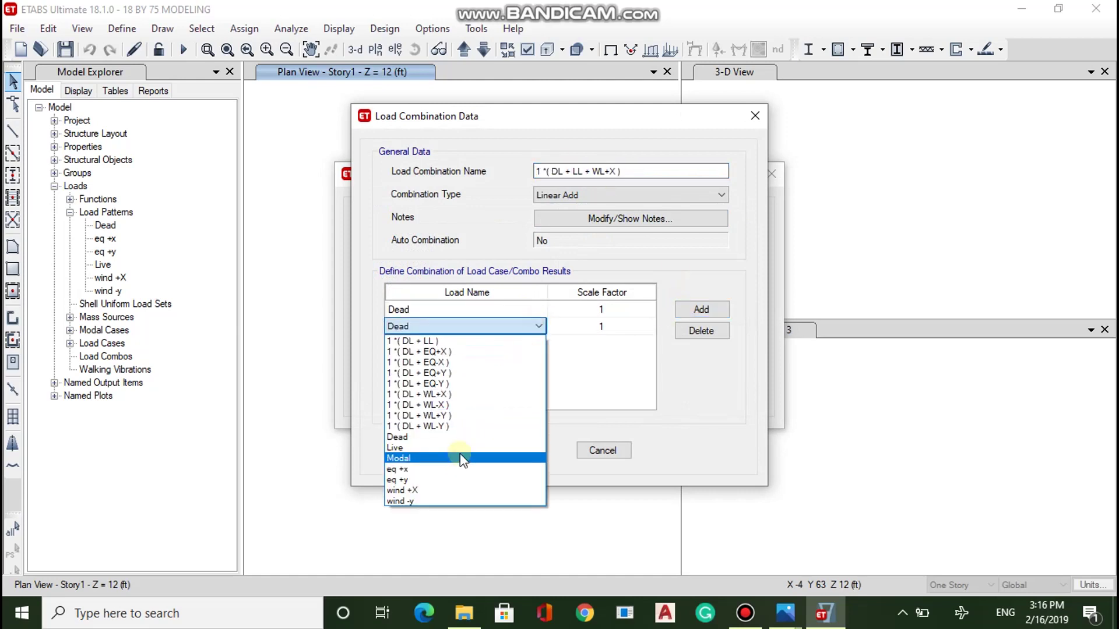